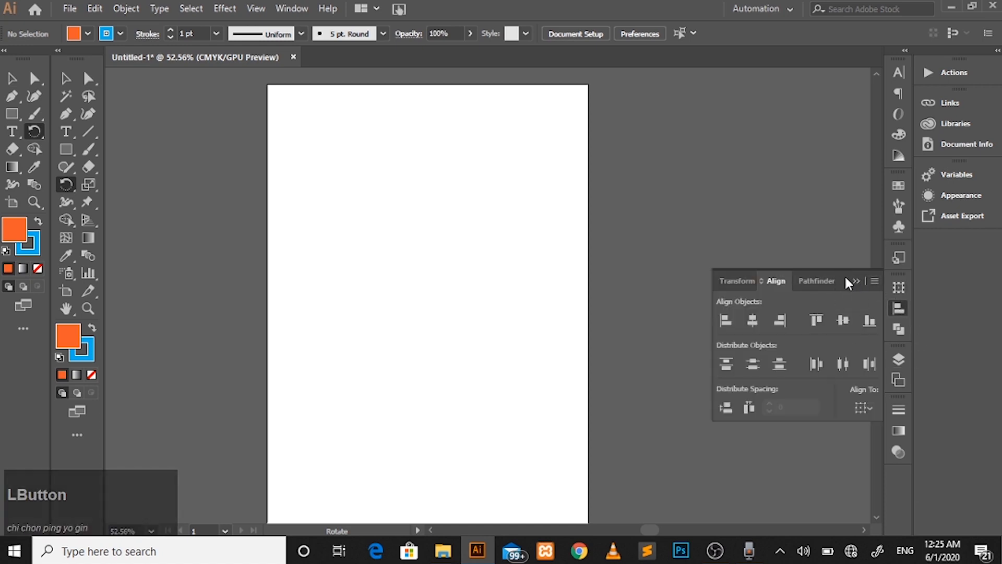
- Detach the Transform, Align and Pathfinder panel group from the dock
drag(844, 274, 781, 170)
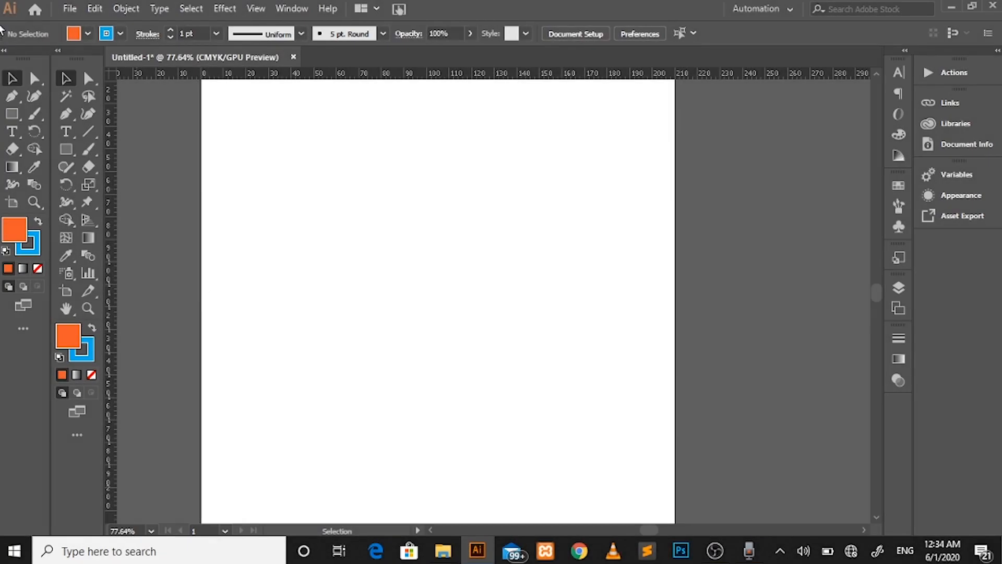
- Draw an orange rectangle in the upper middle of the artboard and rotate it slightly clockwise from its corner
right_click(21, 120)
click(63, 115)
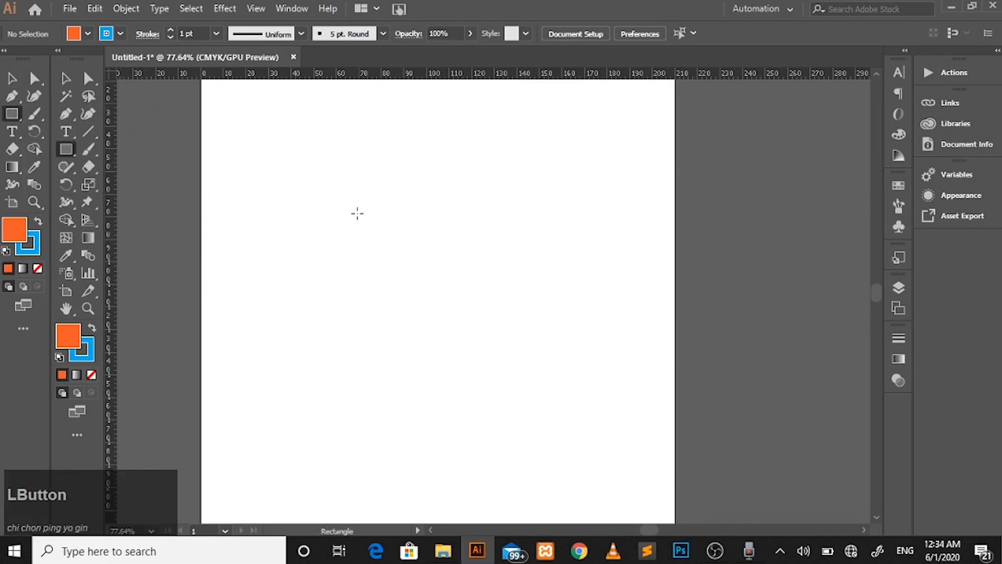
drag(345, 194, 462, 277)
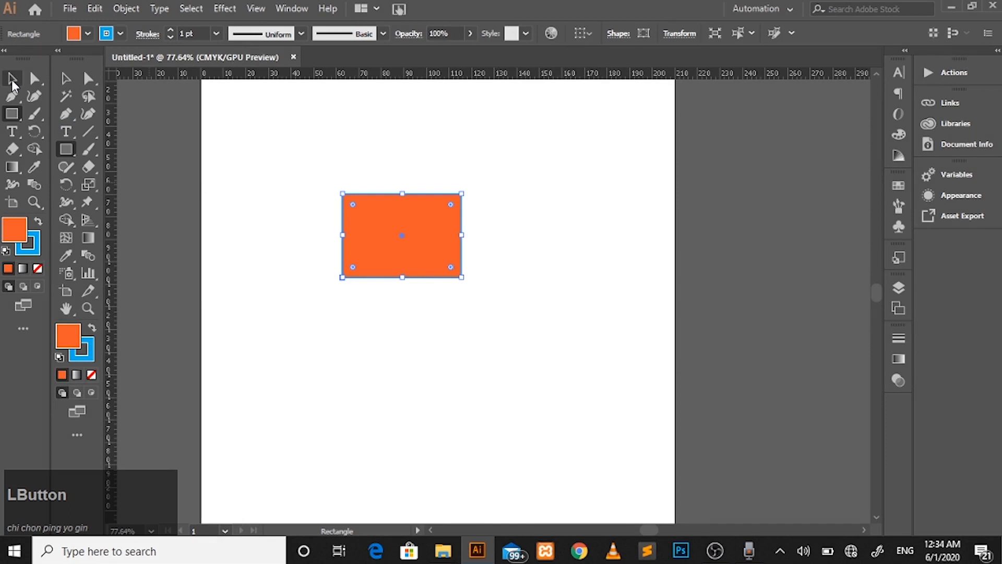
click(13, 80)
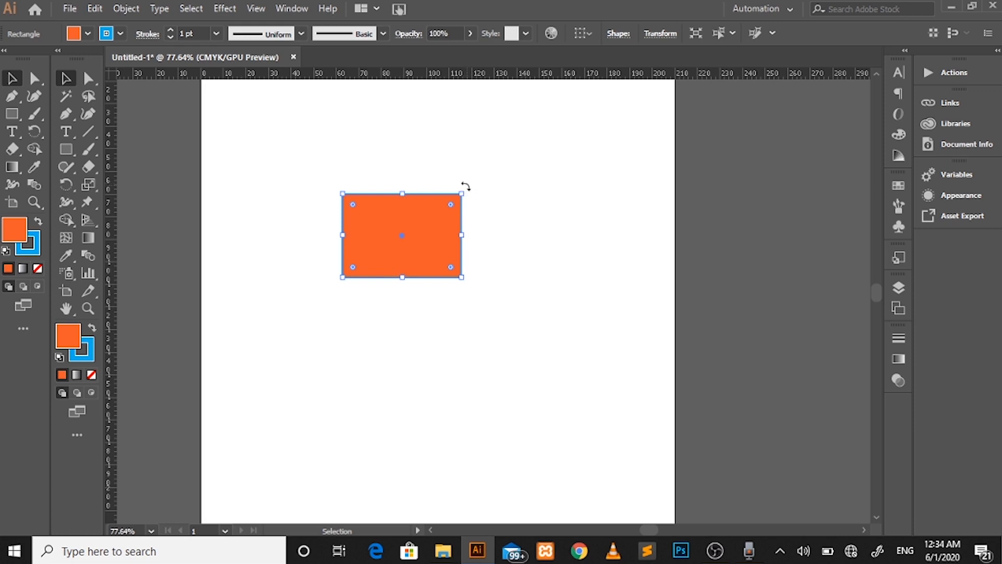
drag(465, 187, 510, 167)
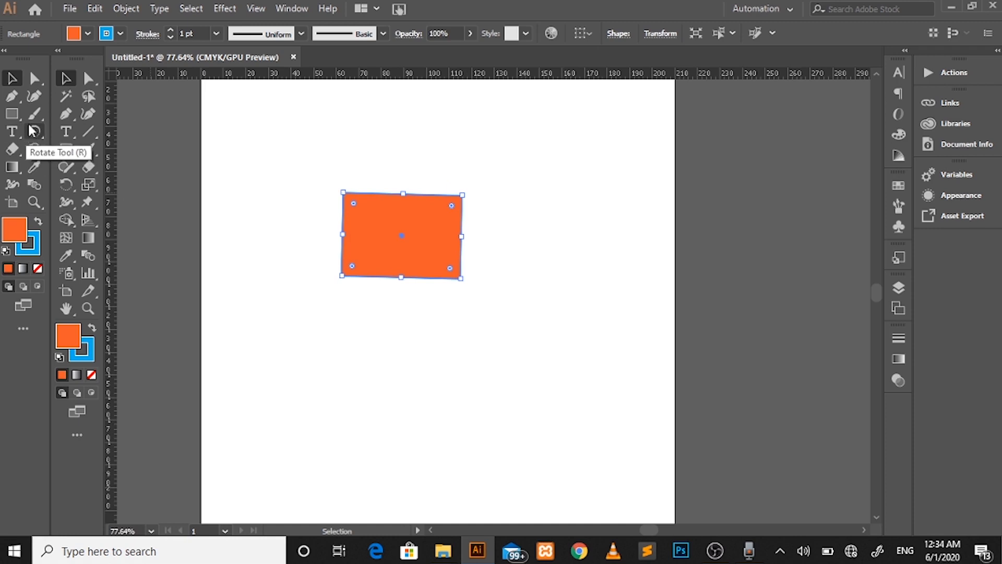
- Rotate the rectangle slightly with the Rotate tool, first about its centre and again with the pivot at the middle of its bottom edge
right_click(32, 137)
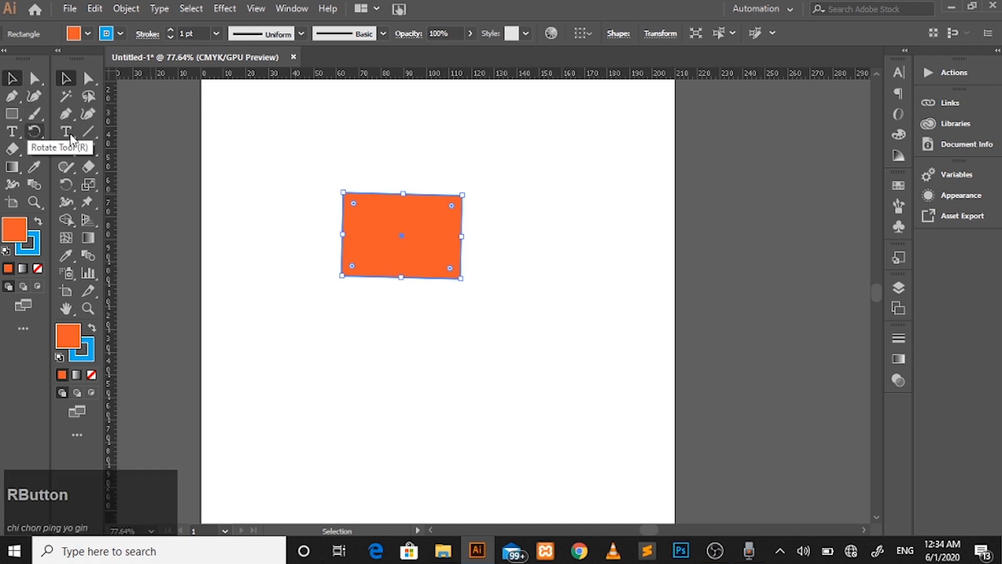
click(30, 137)
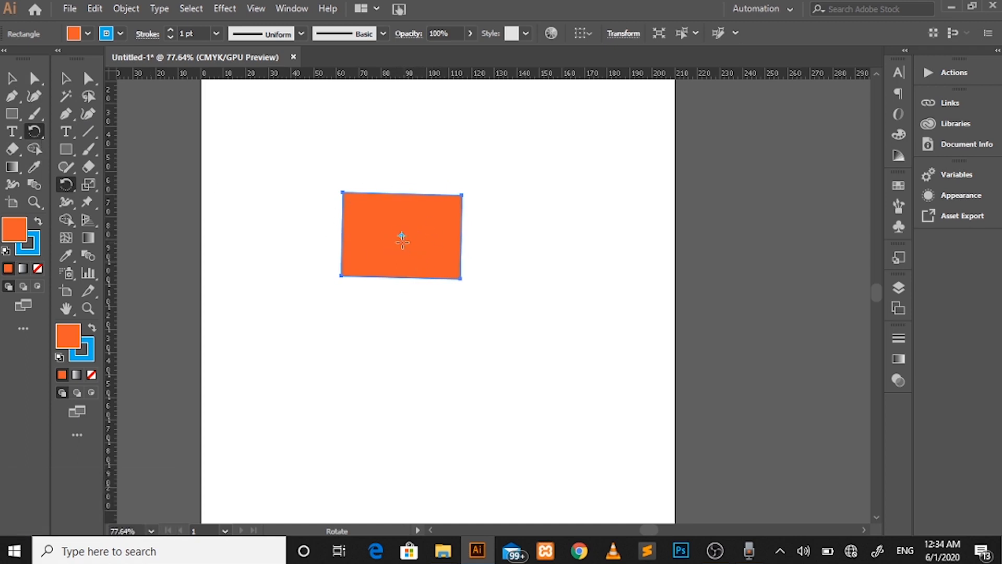
key(z)
drag(387, 212, 407, 268)
key(v)
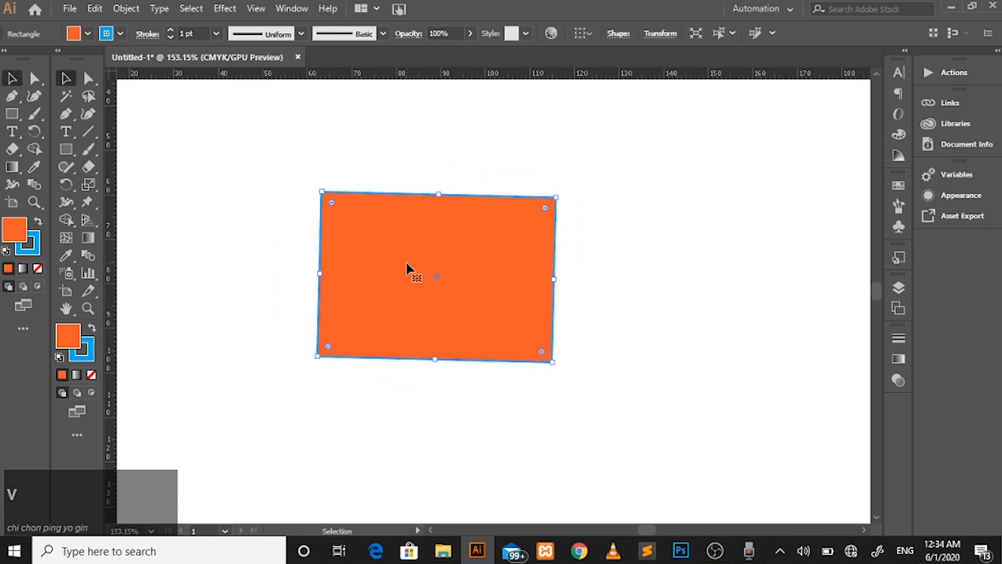
click(34, 133)
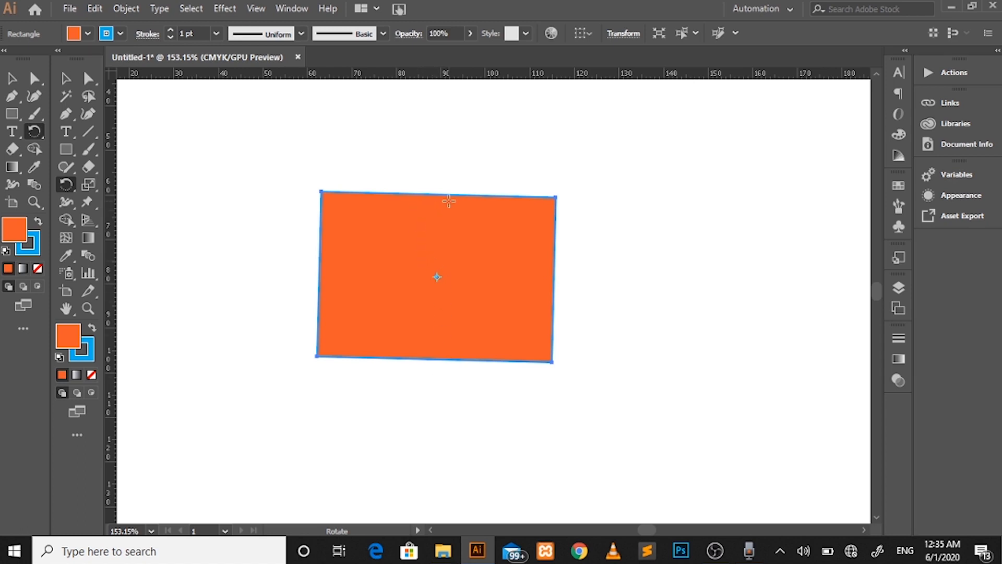
drag(441, 210, 433, 355)
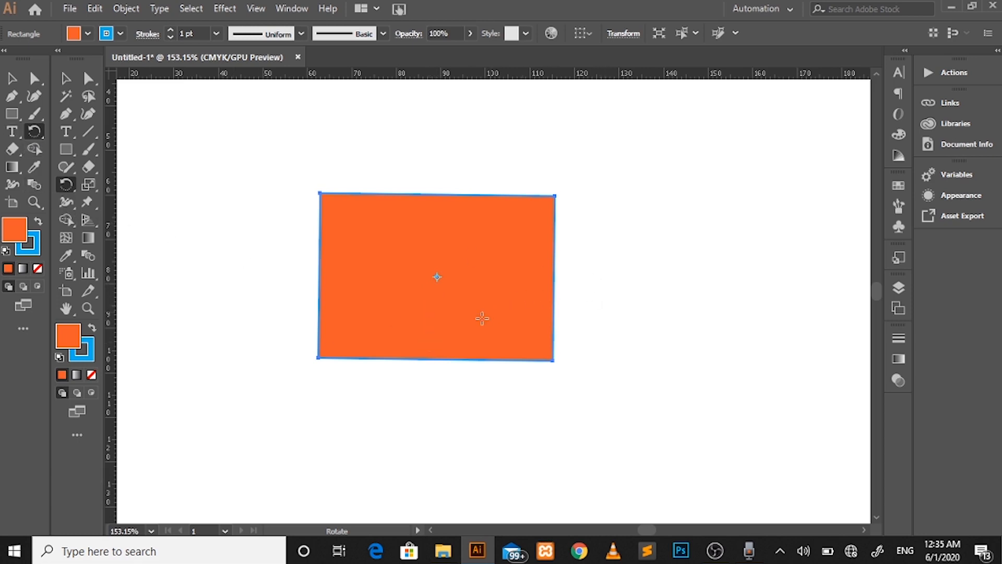
click(430, 355)
drag(435, 230, 433, 195)
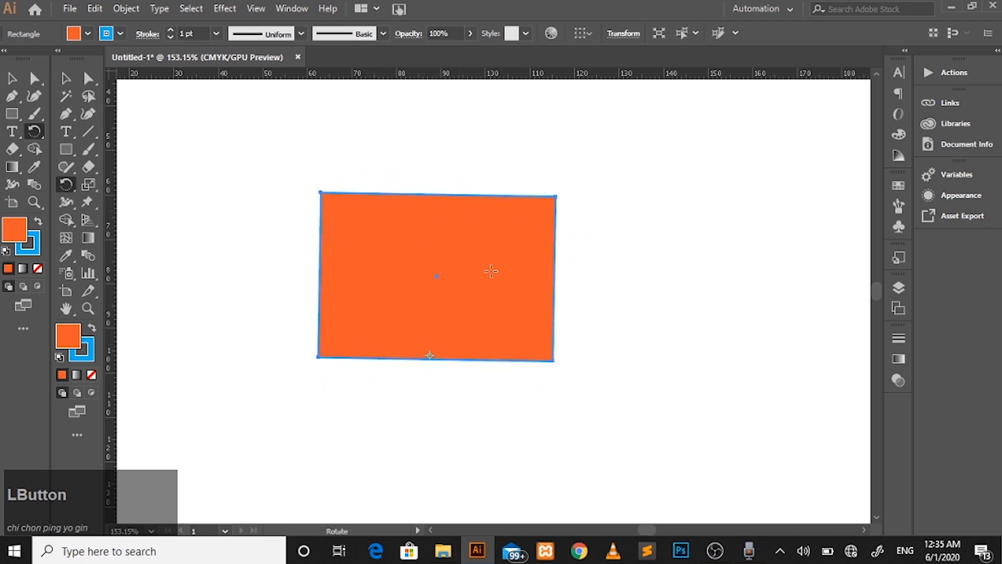
- Delete the rectangle from the artboard
scroll(490, 270, down, 2)
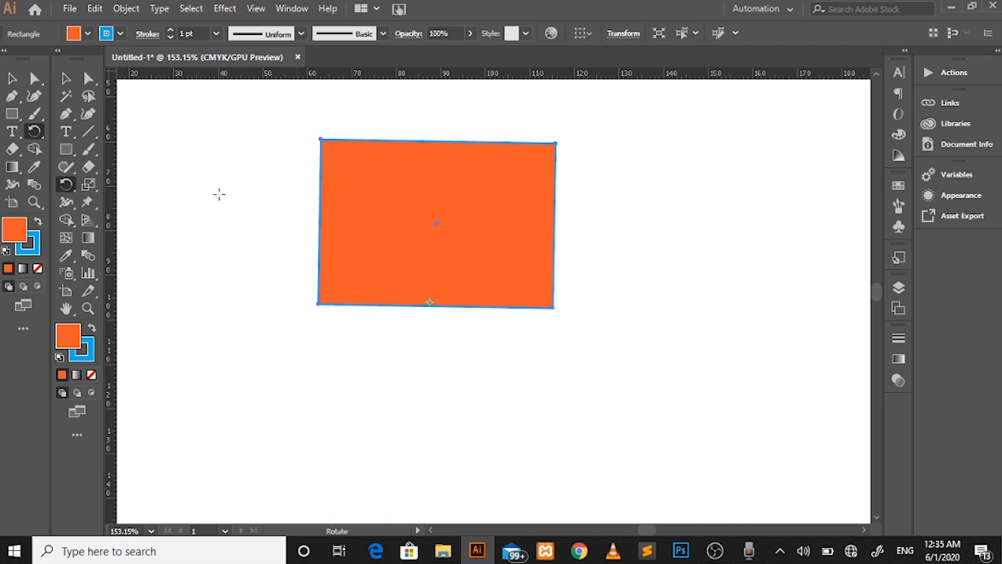
click(14, 80)
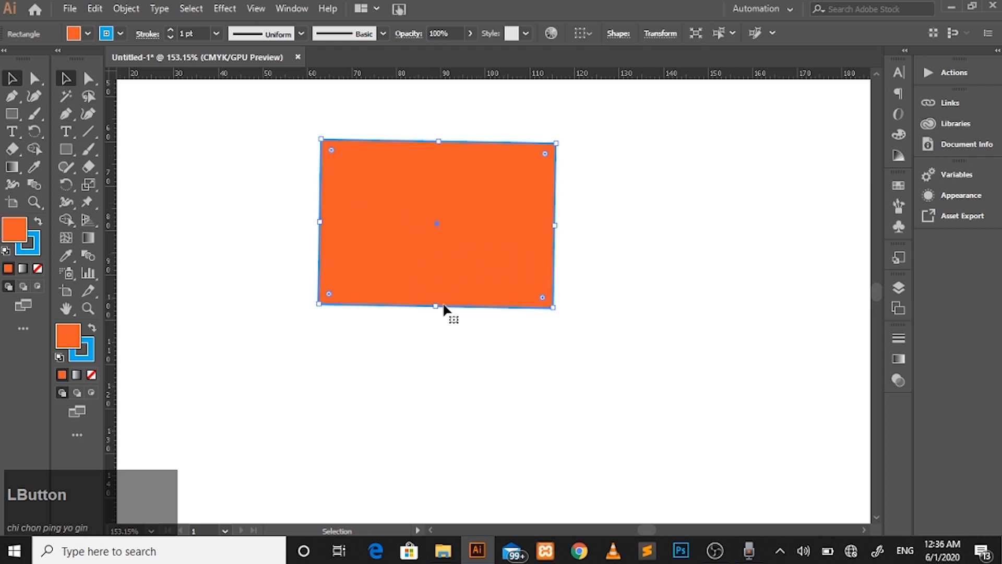
key(Delete)
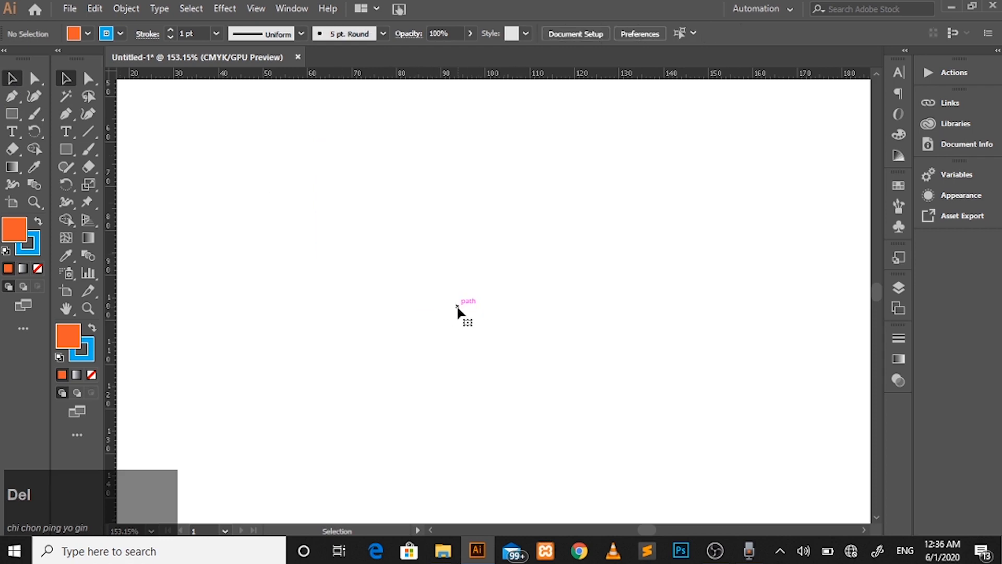
- Draw an orange circle from its centre, about 22 mm in diameter, in the upper middle of the artboard
right_click(12, 115)
click(57, 130)
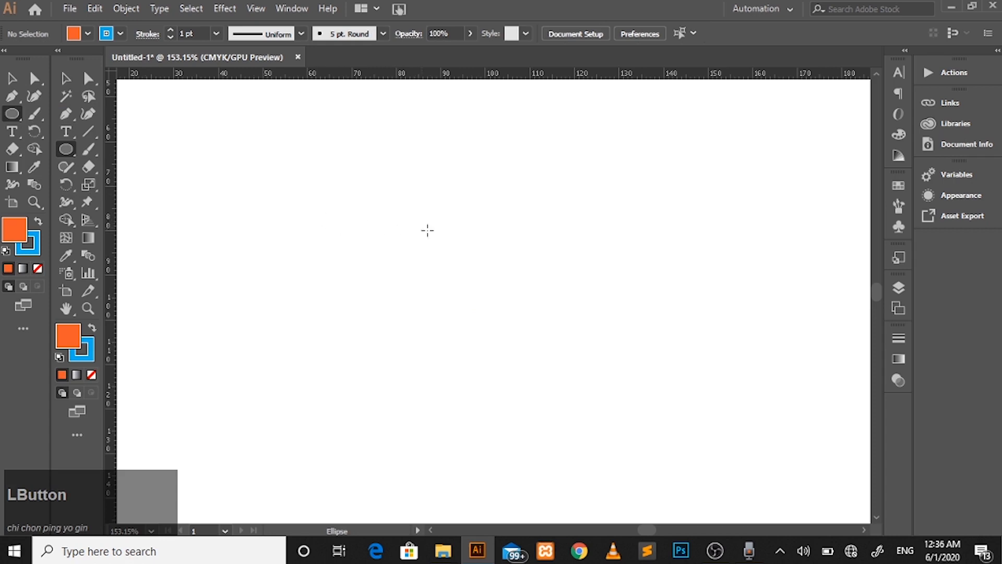
drag(465, 230, 503, 282)
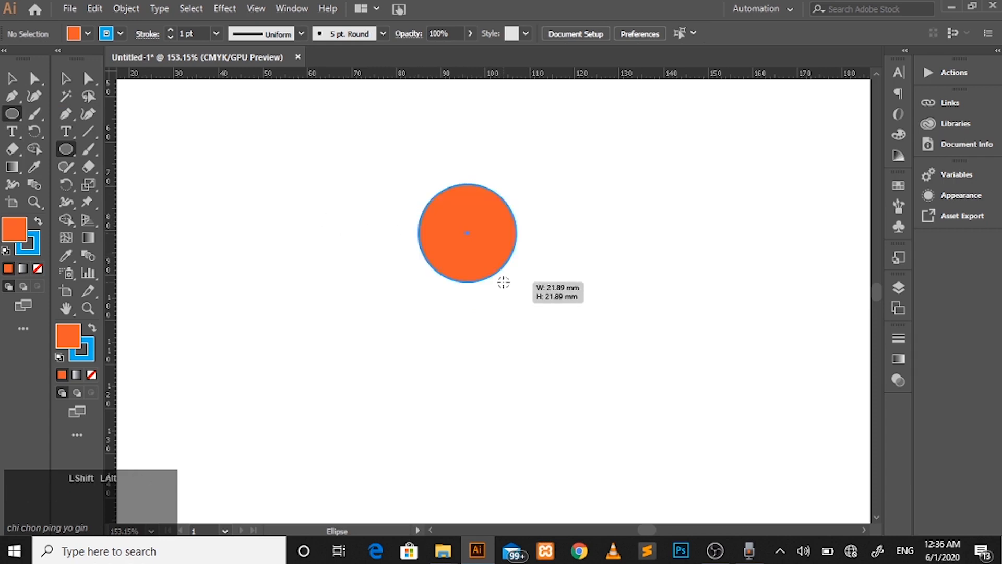
click(12, 79)
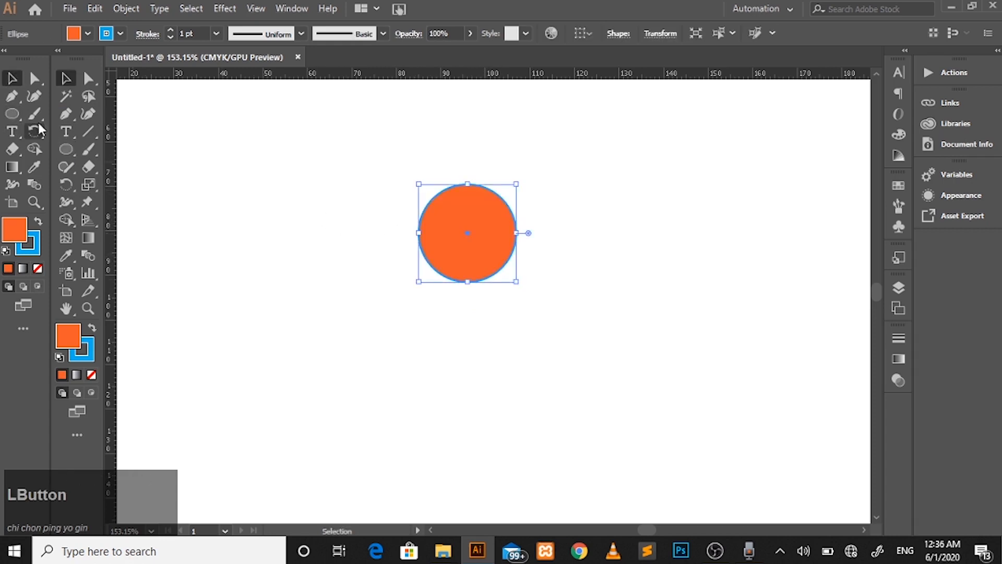
- Place the rotation pivot directly below the circle and create a copy rotated about 73° clockwise around it
click(39, 123)
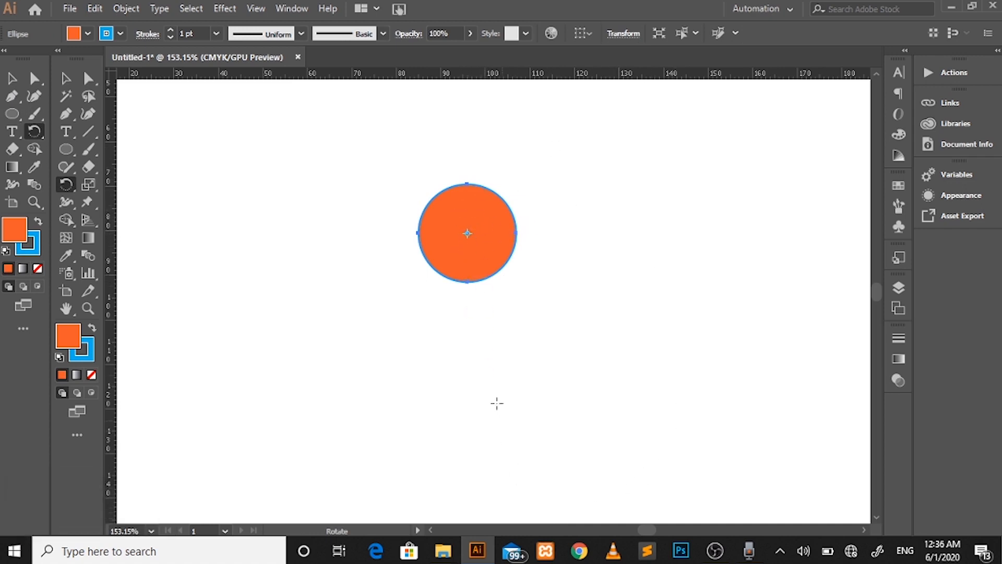
click(466, 335)
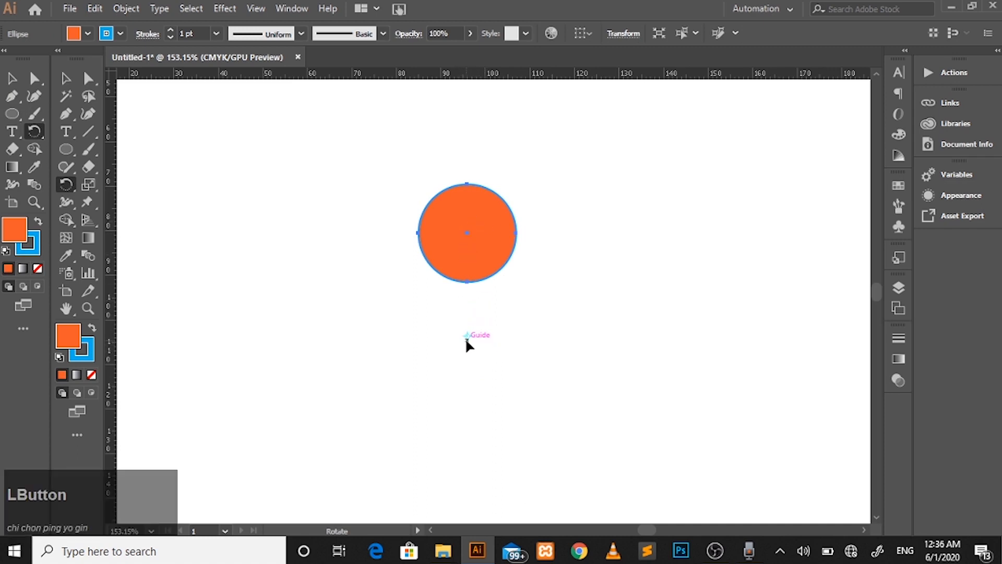
drag(461, 206, 566, 294)
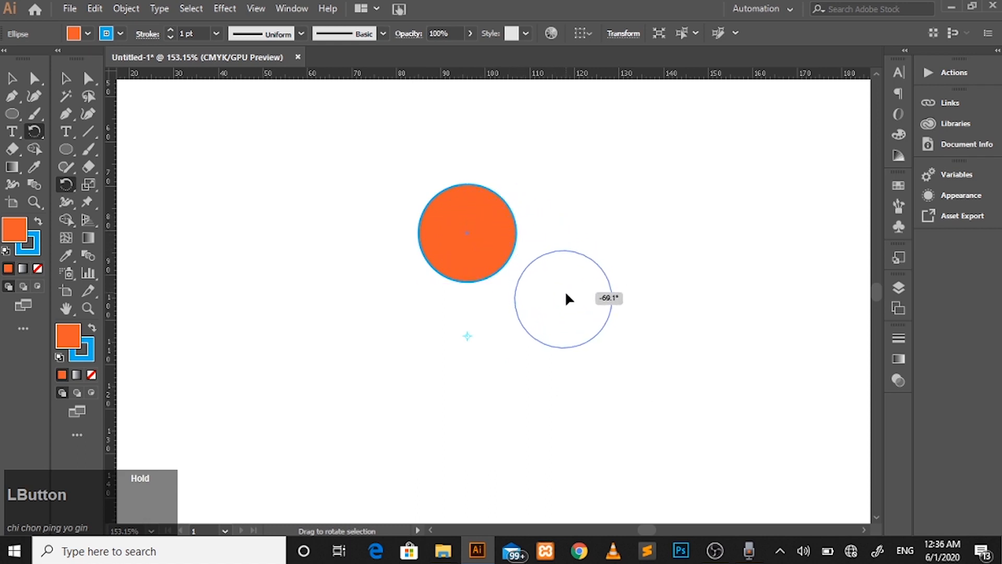
drag(566, 294, 548, 311)
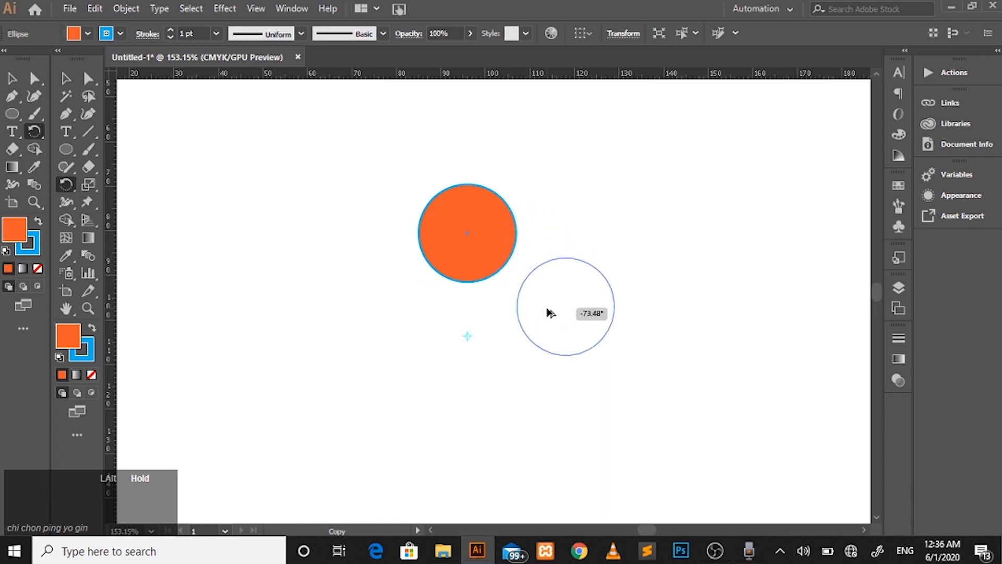
drag(548, 312, 548, 308)
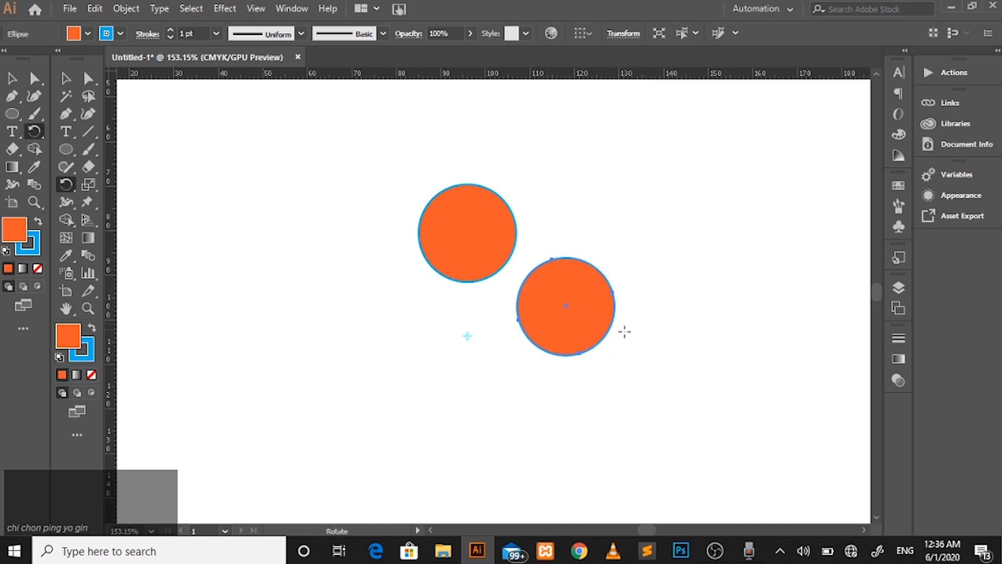
- Repeat the rotated copy around the pivot until the ring of circles comes back to the original
key(ctrl+d)
key(ctrl+d)
key(ctrl+d)
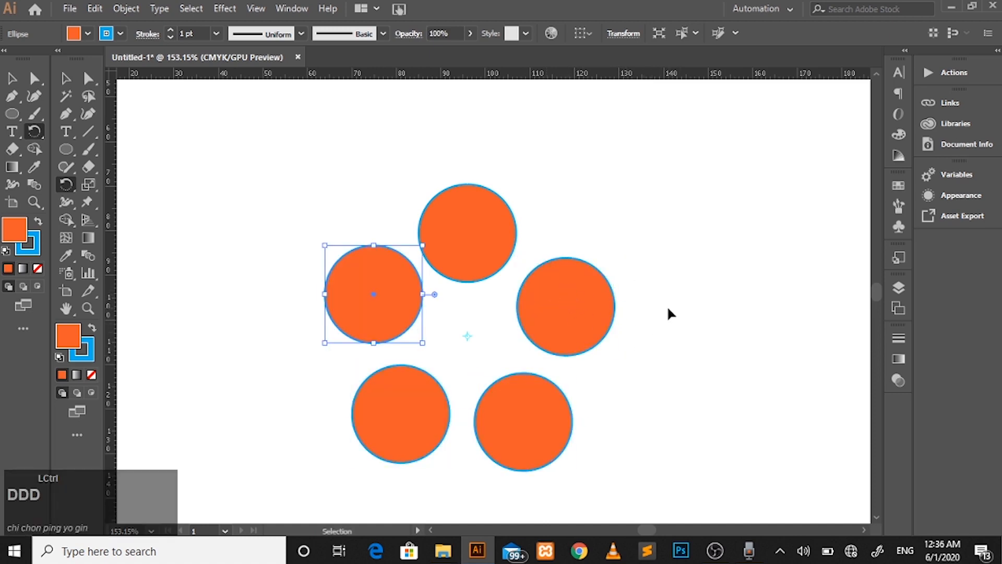
key(ctrl+d)
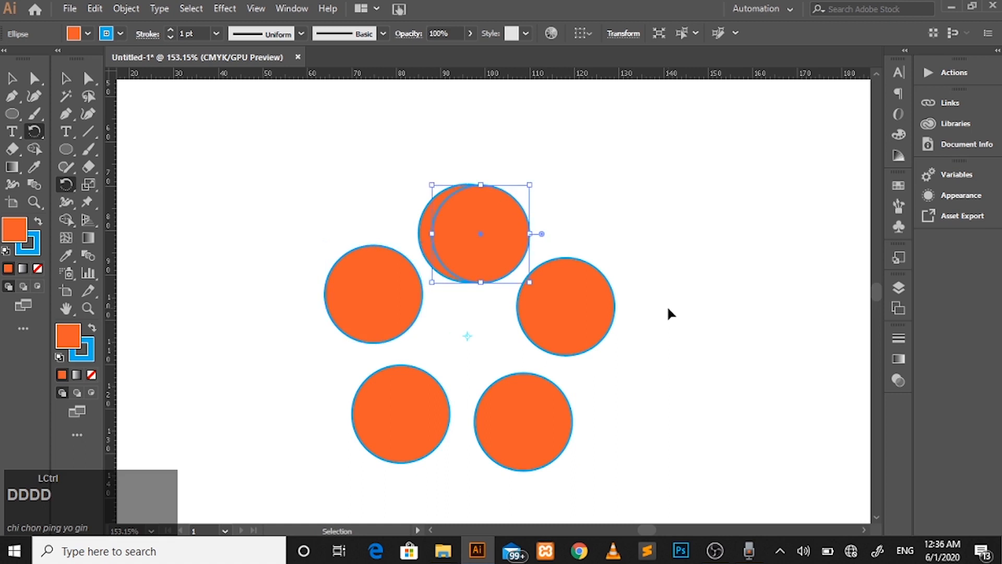
key(ctrl+z)
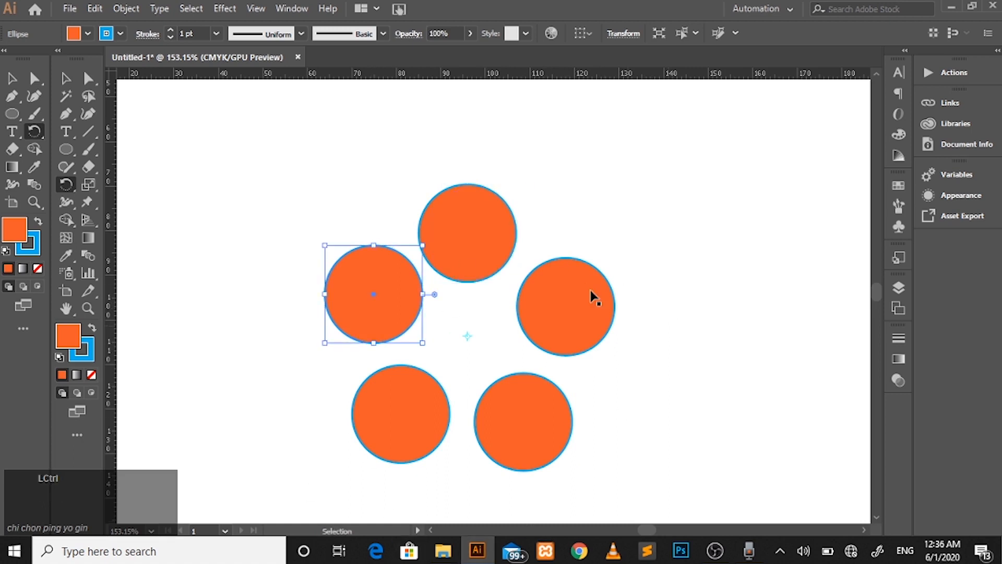
key(ctrl+d)
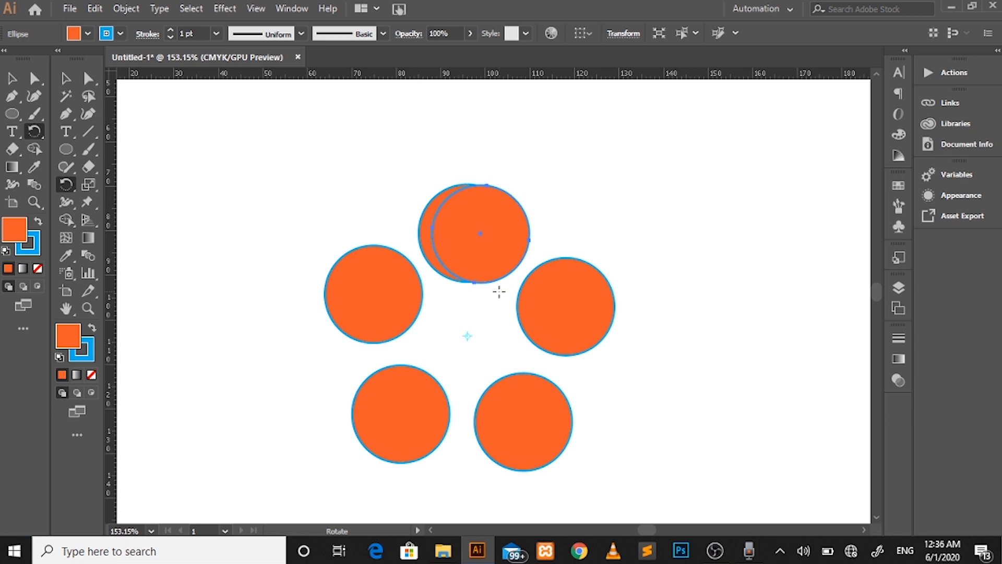
- Undo all the rotated copies back to the single original circle
key(ctrl+z)
key(ctrl+z)
key(ctrl+z)
key(ctrl+z)
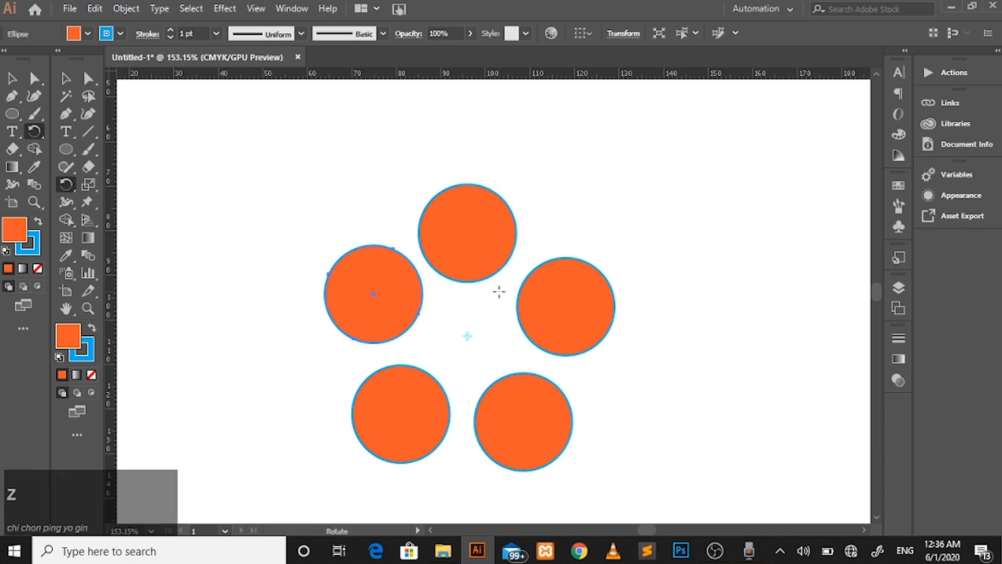
key(ctrl+z)
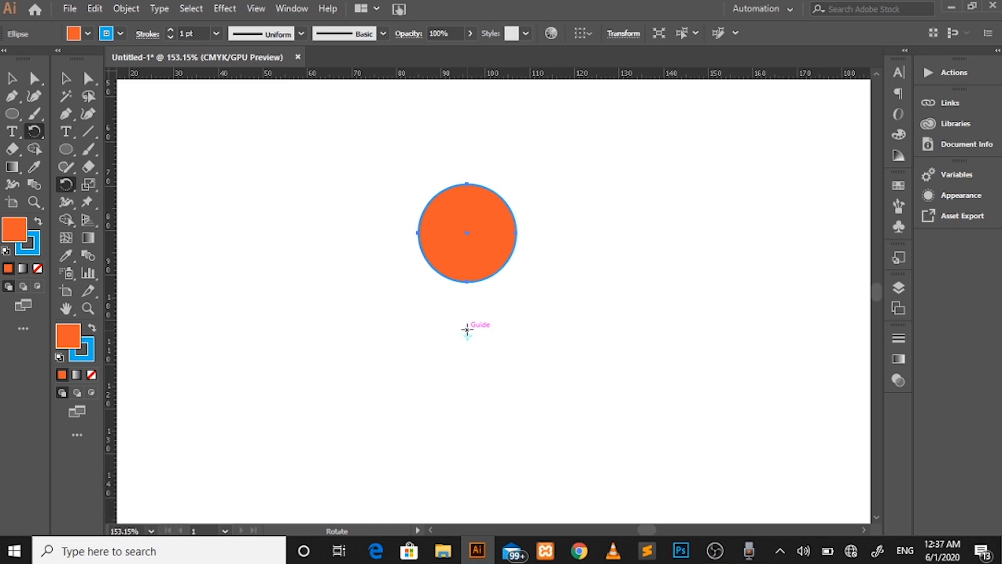
- Set the rotation pivot directly below the circle and create a copy rotated 90° clockwise around it
click(466, 336)
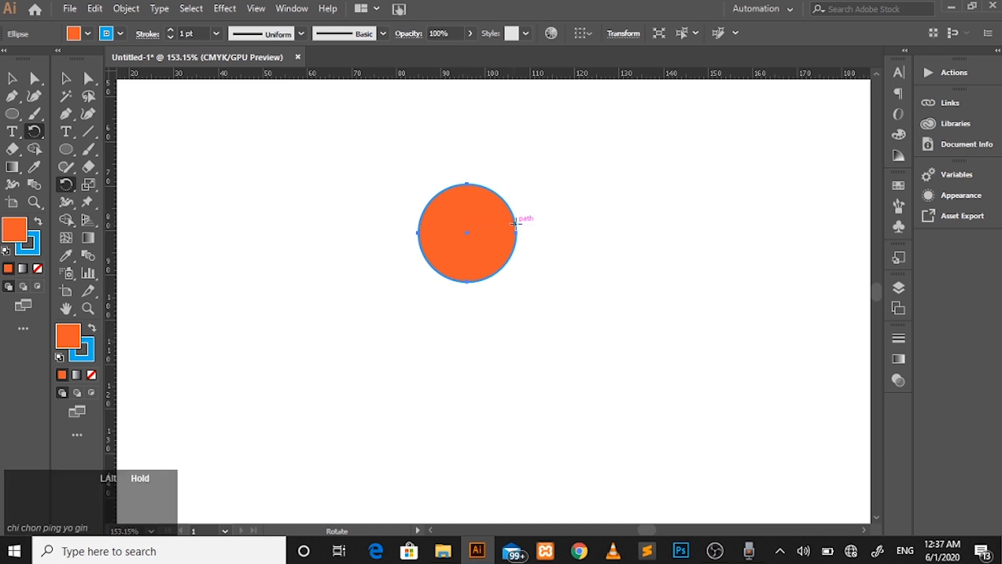
alt+click(467, 341)
click(666, 291)
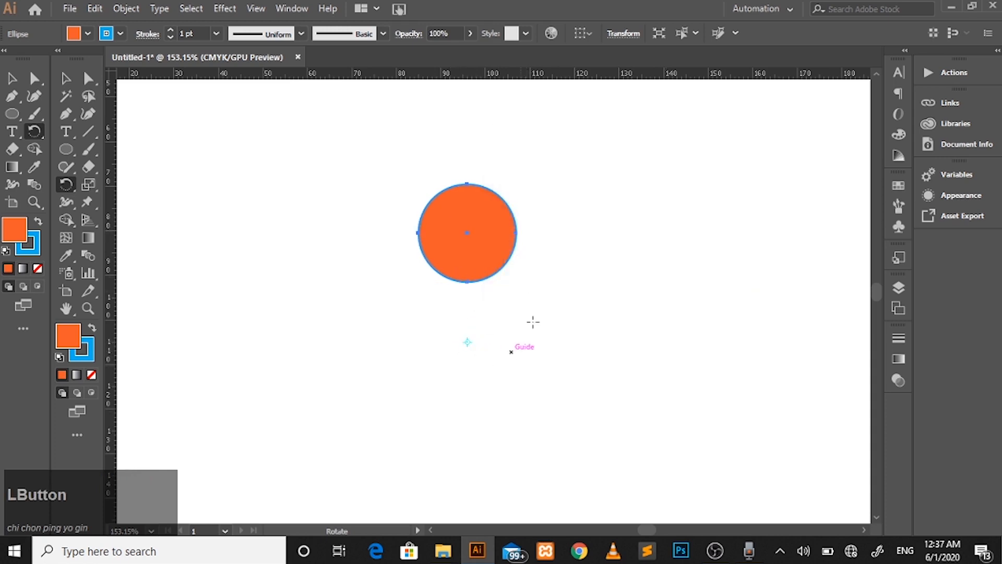
drag(487, 218, 616, 375)
drag(566, 440, 678, 306)
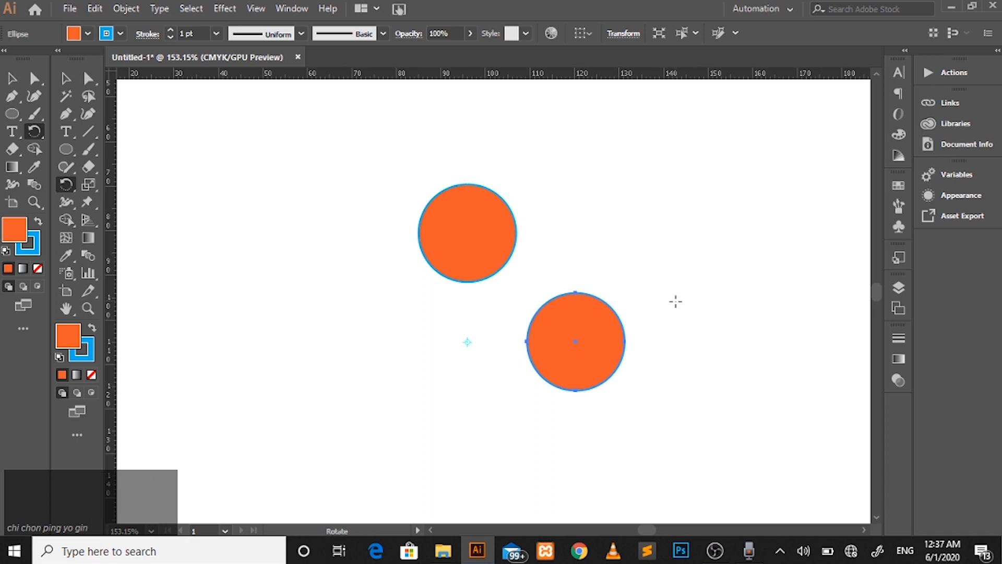
- Repeat the rotated copy for a ring of four evenly spaced circles, undoing the extra copy over the original
key(ctrl+d)
key(ctrl+d)
key(ctrl+d)
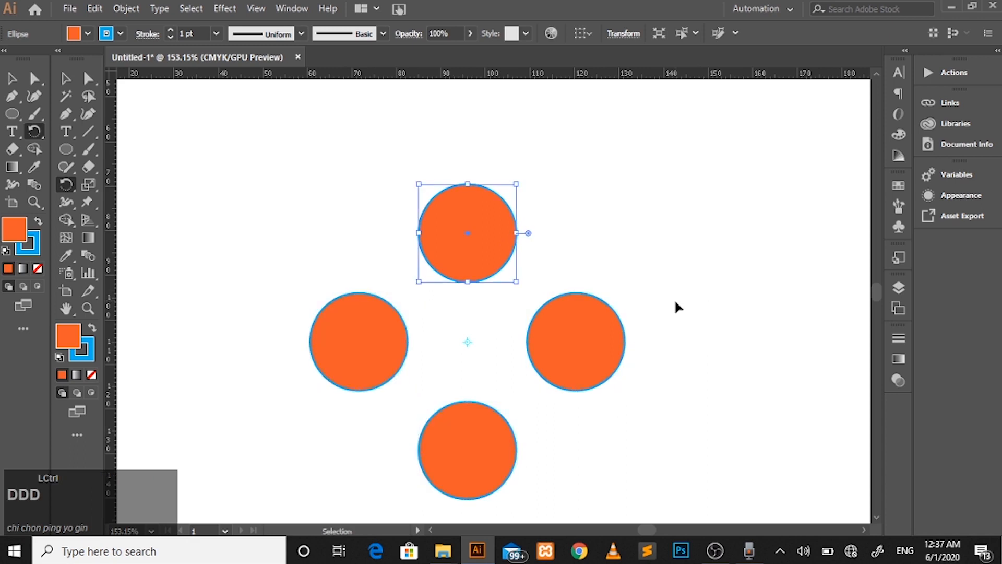
key(ctrl+z)
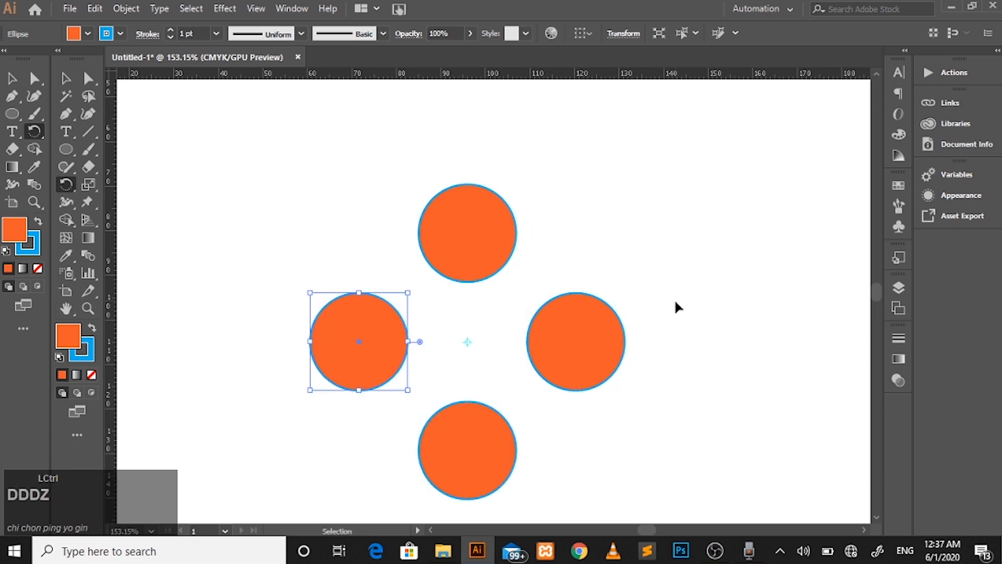
key(ctrl+d)
key(ctrl+z)
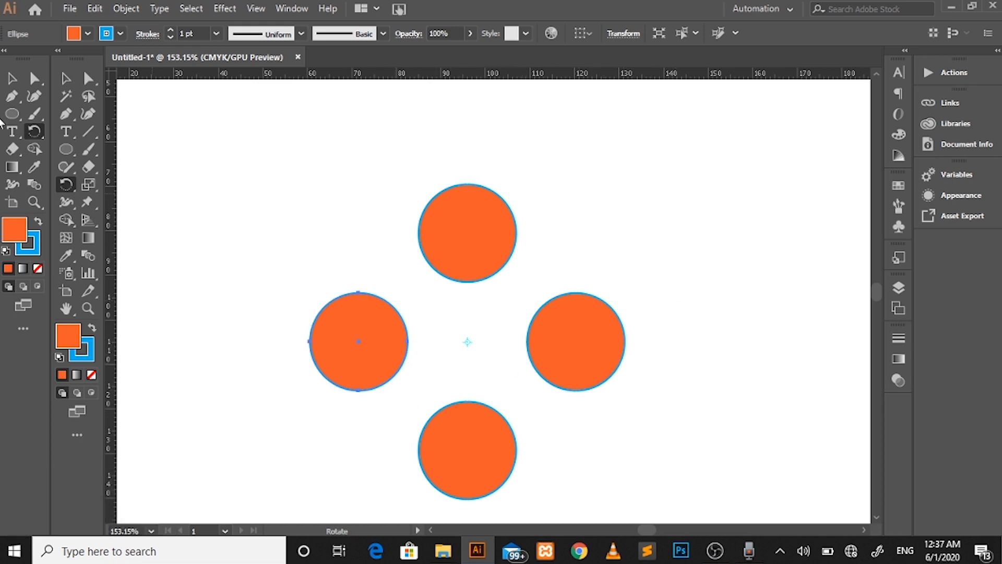
click(12, 78)
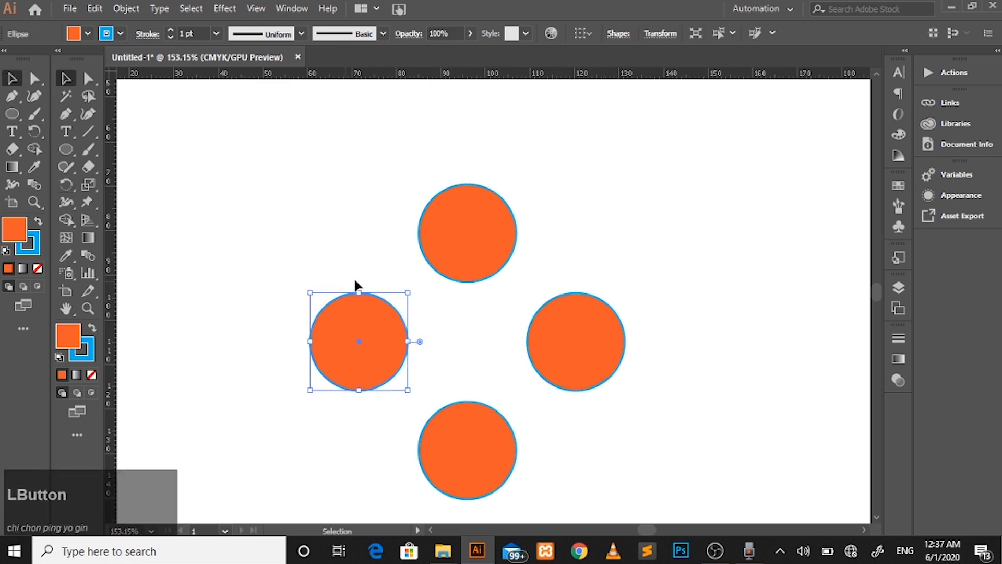
- Draw a small five-pointed star just above the top circle, aligned with the circle's vertical centre line
click(600, 220)
key(z)
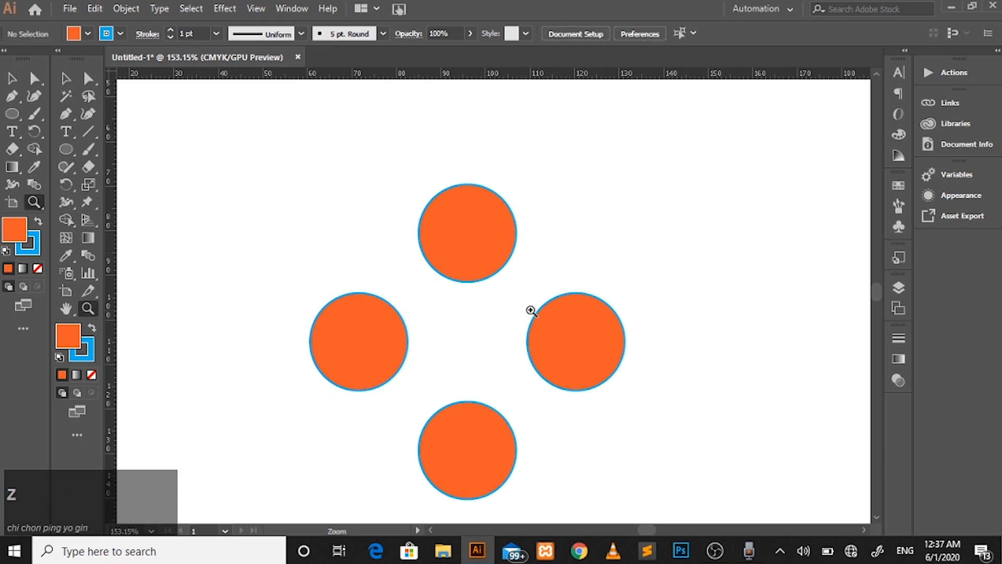
drag(472, 172, 697, 239)
scroll(698, 239, down, 3)
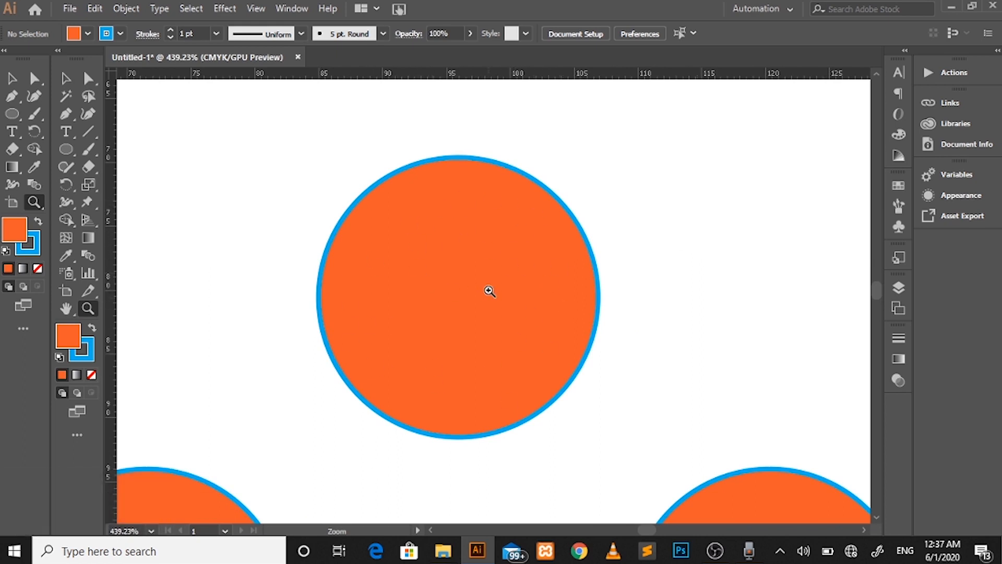
click(12, 79)
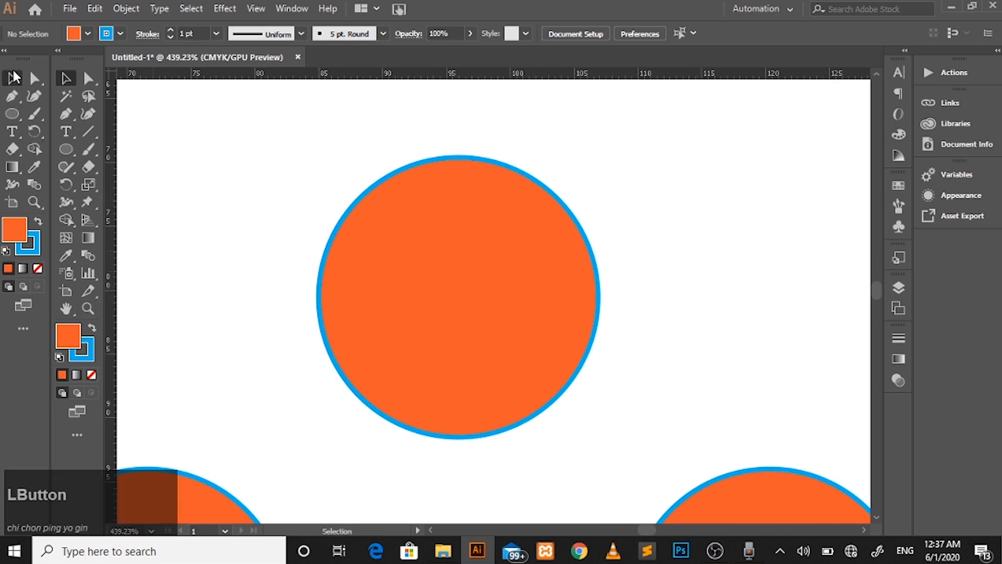
click(472, 293)
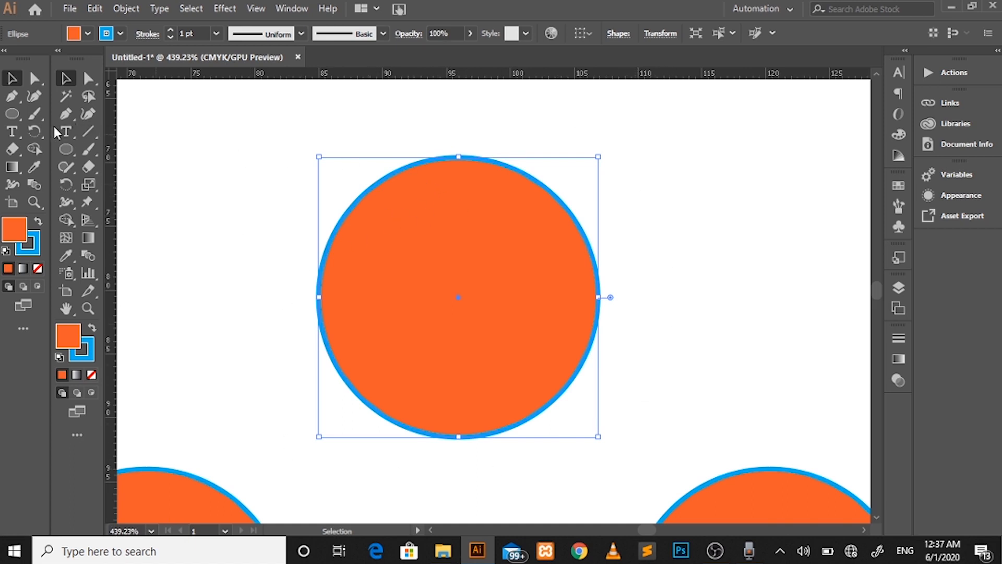
right_click(14, 115)
click(63, 163)
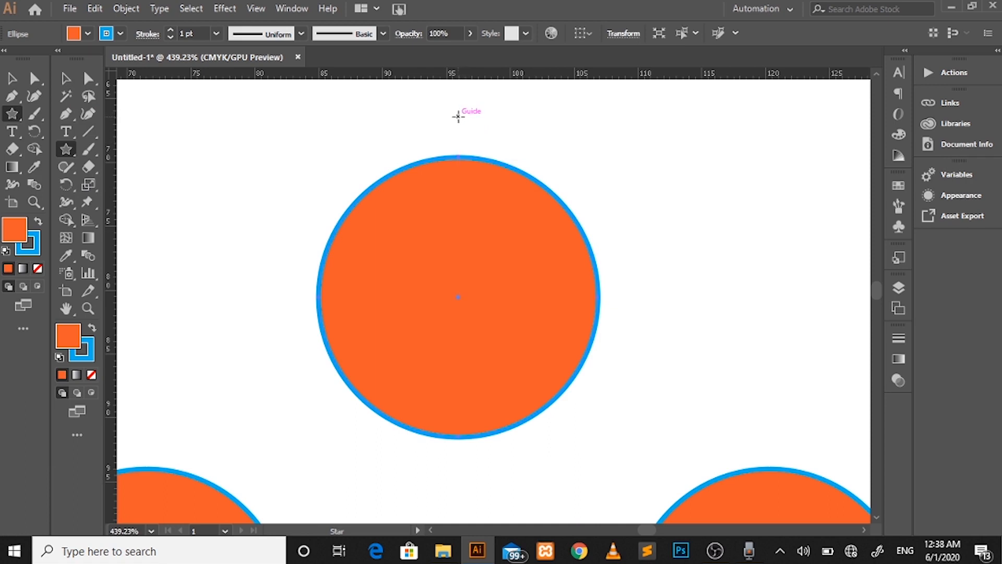
key(shift)
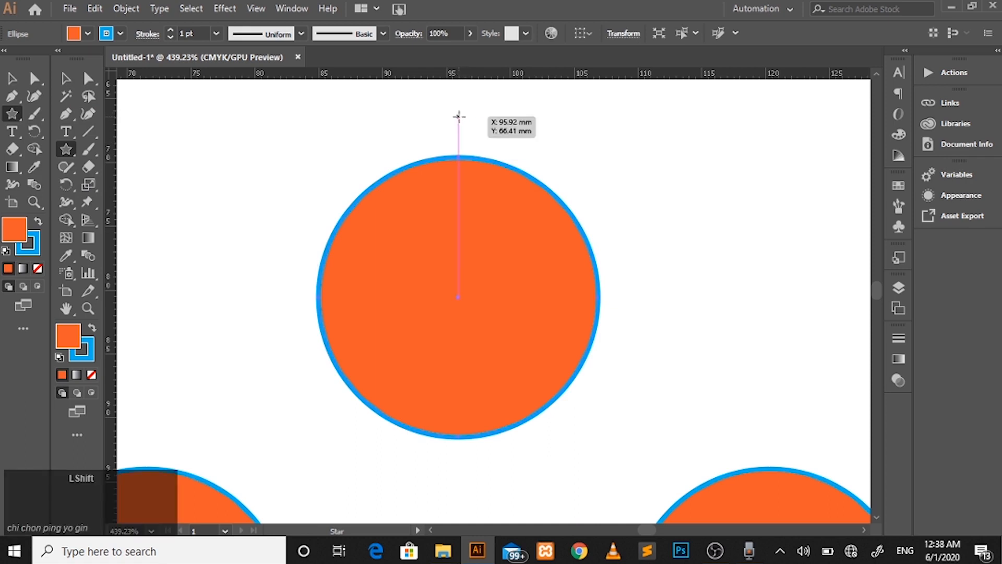
drag(459, 124, 463, 139)
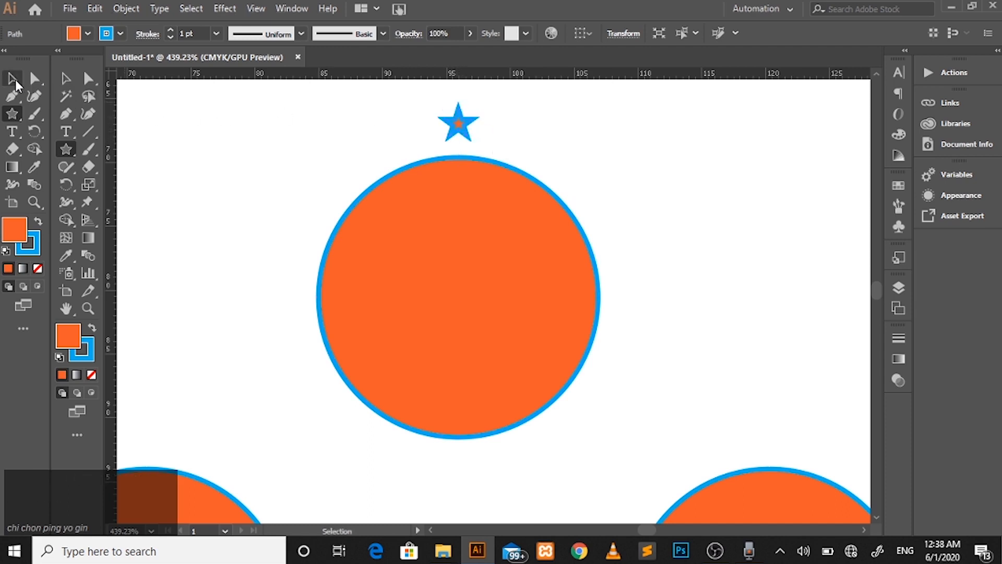
- Remove the blue stroke from the star, keeping its orange fill, and deselect it
click(14, 82)
click(24, 250)
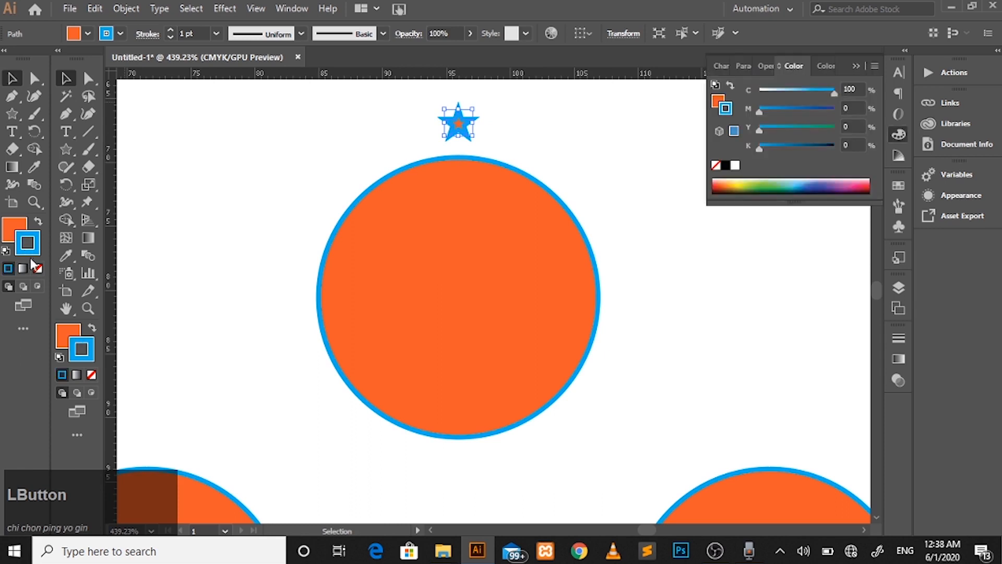
click(37, 268)
click(9, 230)
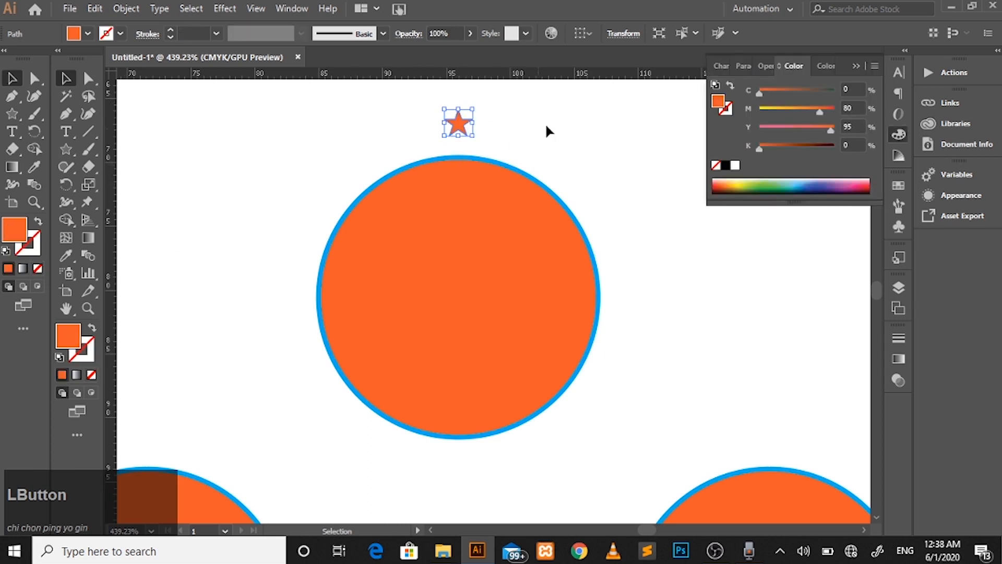
click(621, 103)
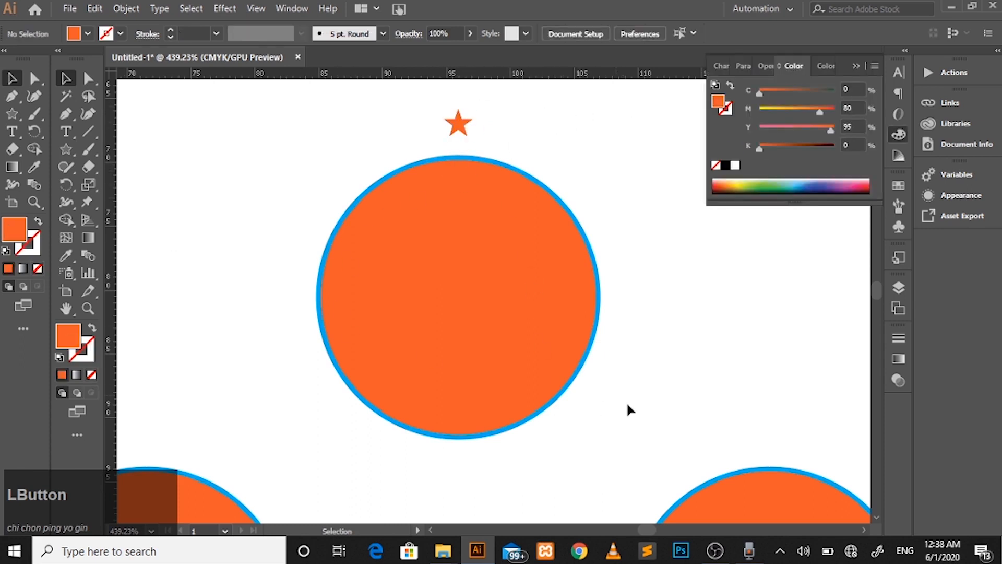
click(856, 66)
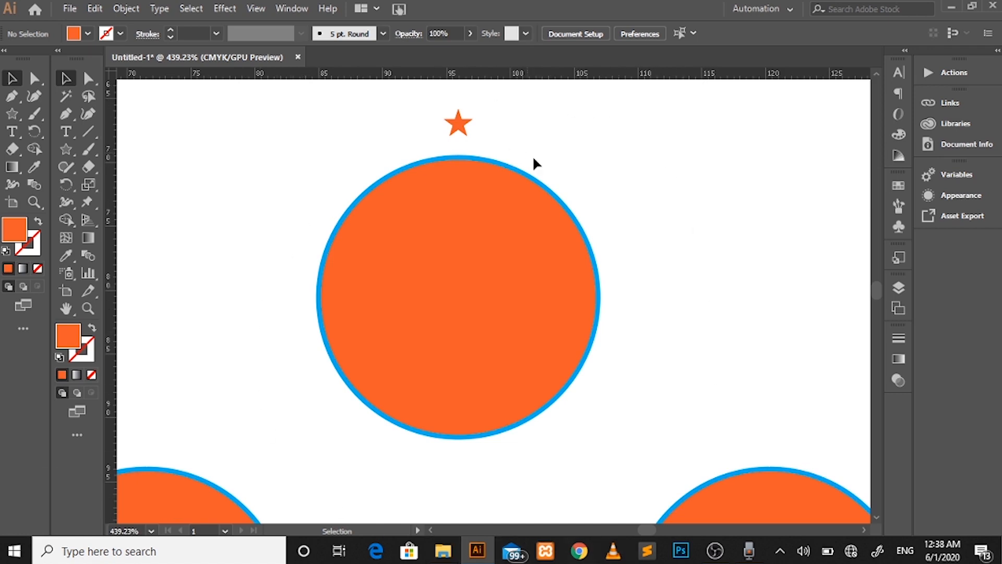
scroll(593, 314, down, 1)
scroll(591, 315, up, 2)
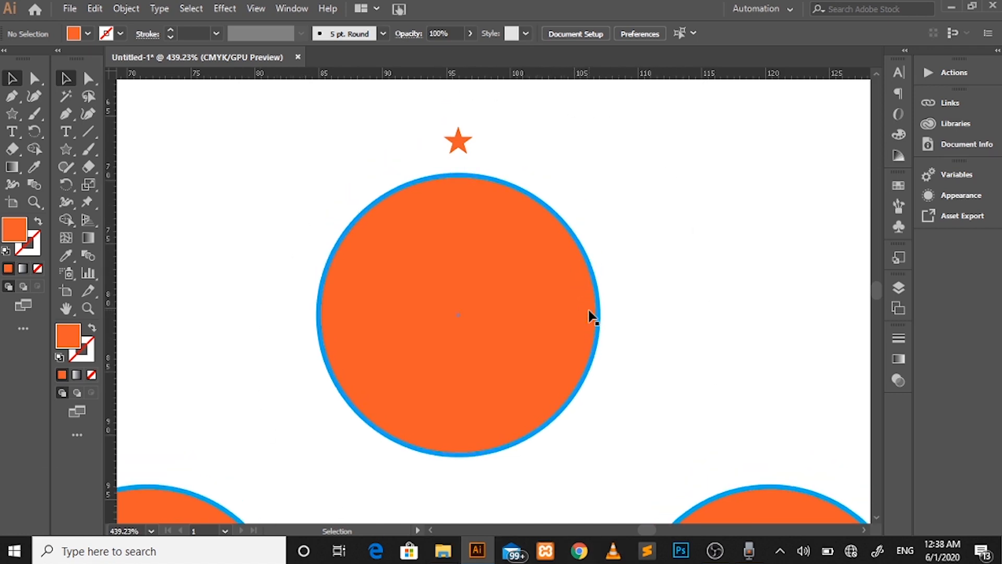
scroll(664, 279, down, 1)
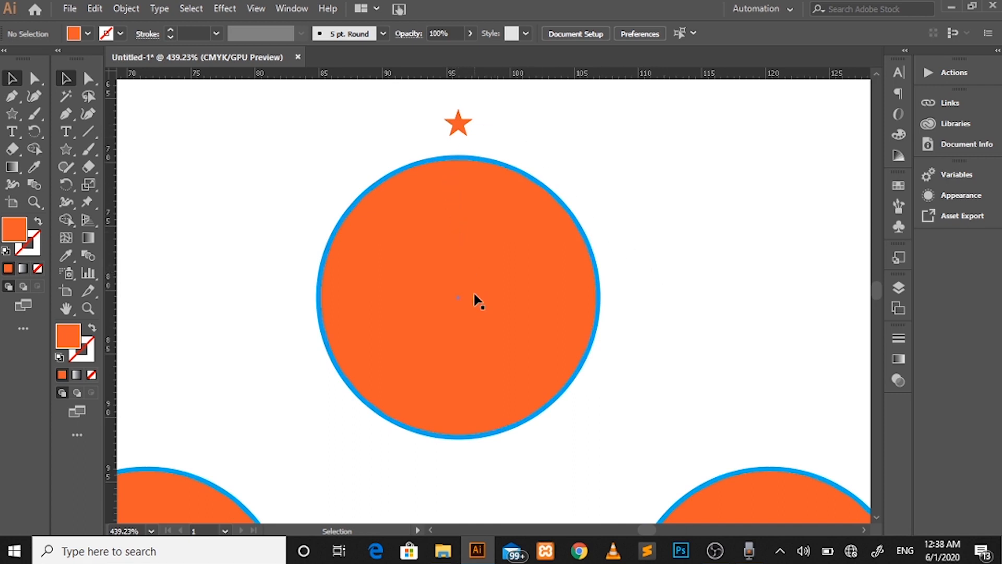
click(32, 132)
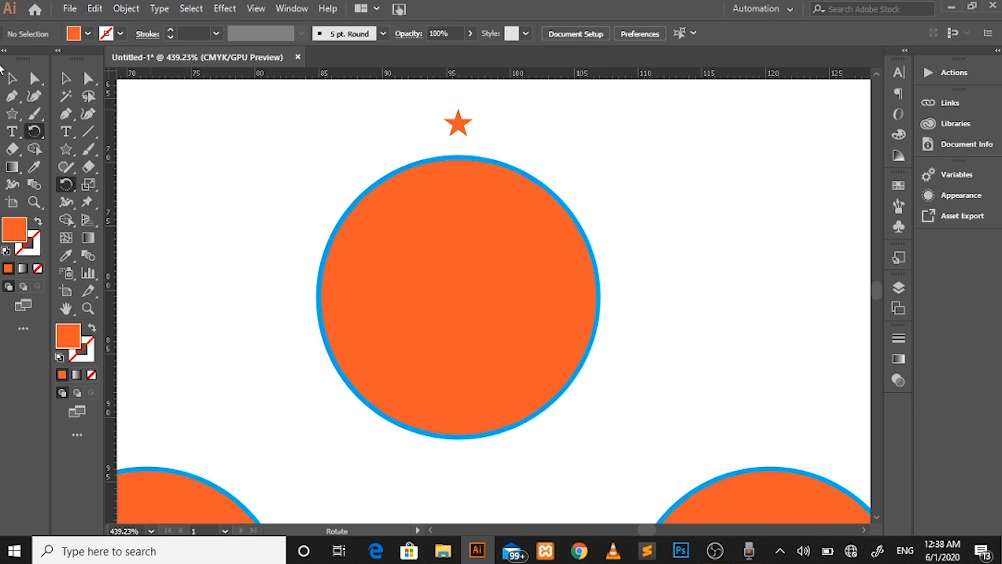
- With rulers and guides shown, place a vertical and a horizontal guide crossing at the centre of the top circle
click(12, 78)
click(419, 226)
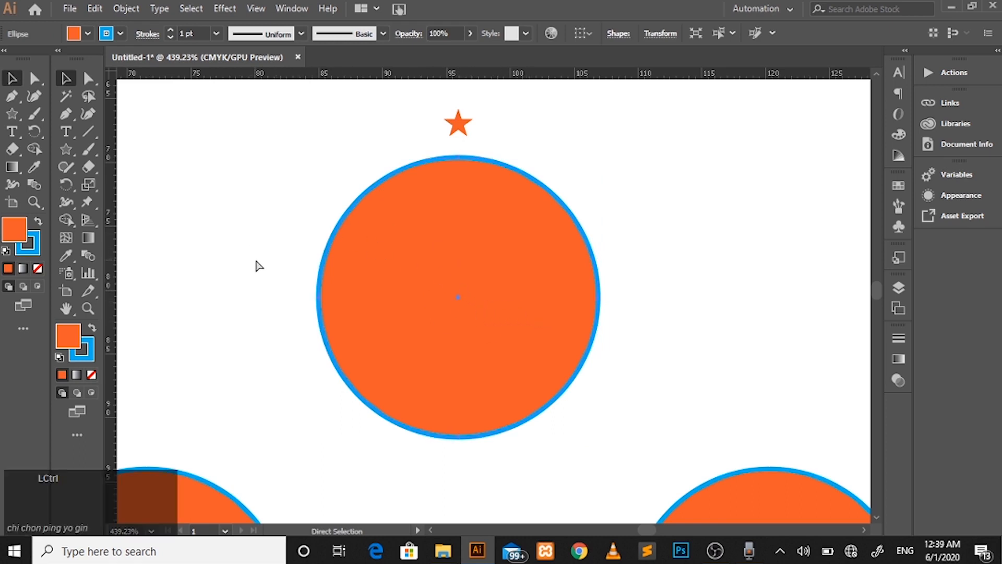
key(ctrl+r)
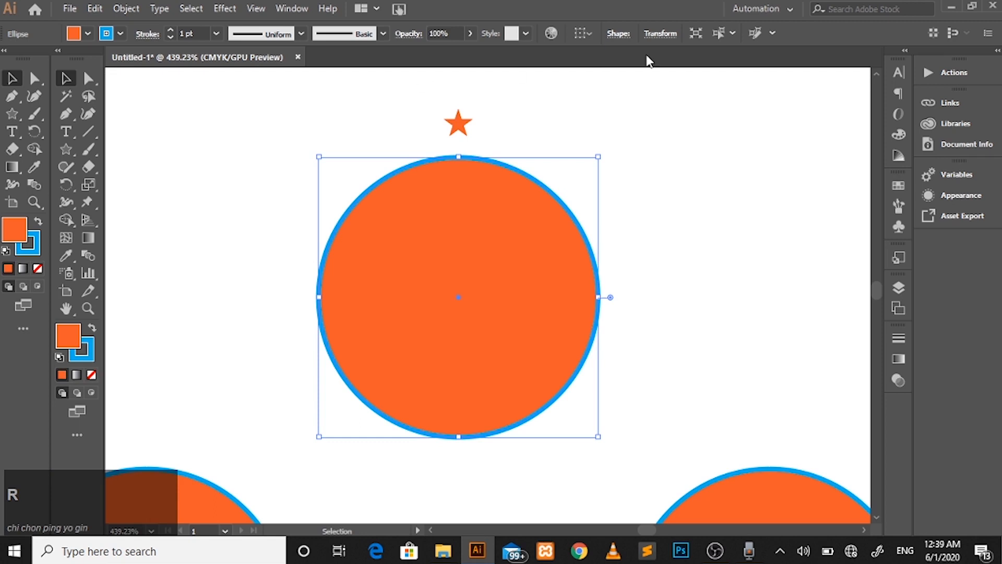
key(ctrl+r)
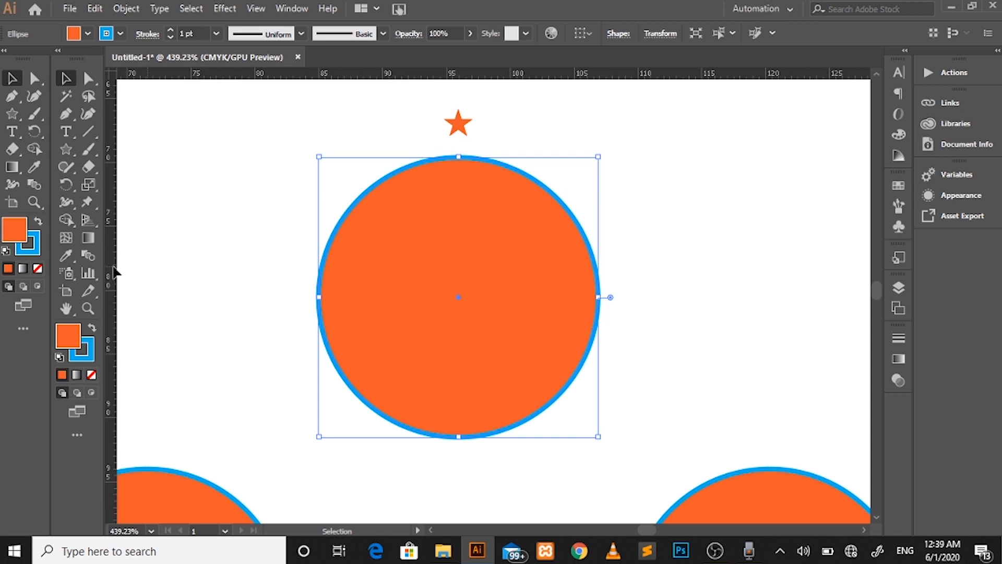
drag(113, 285, 458, 299)
click(469, 346)
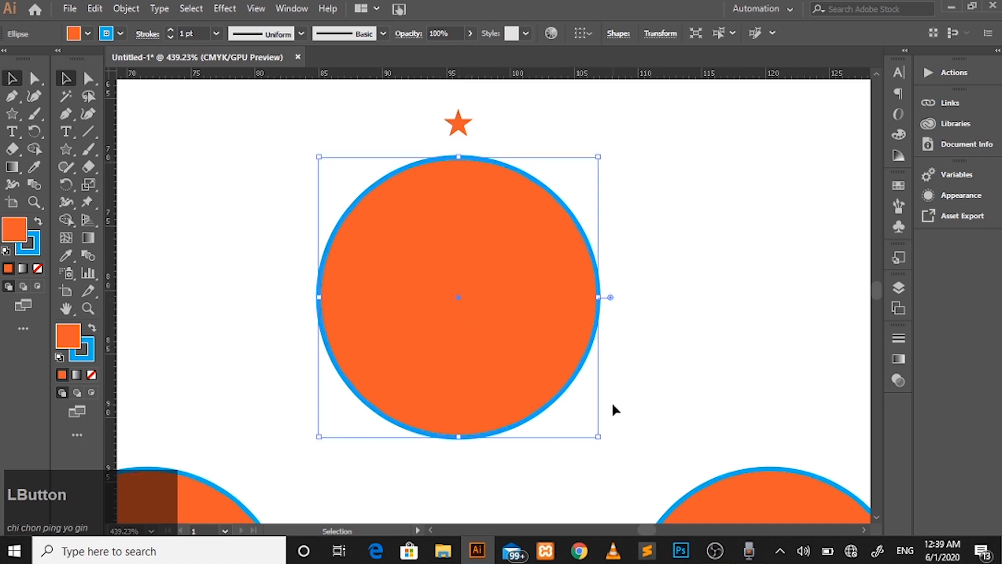
key(ctrl+semicolon)
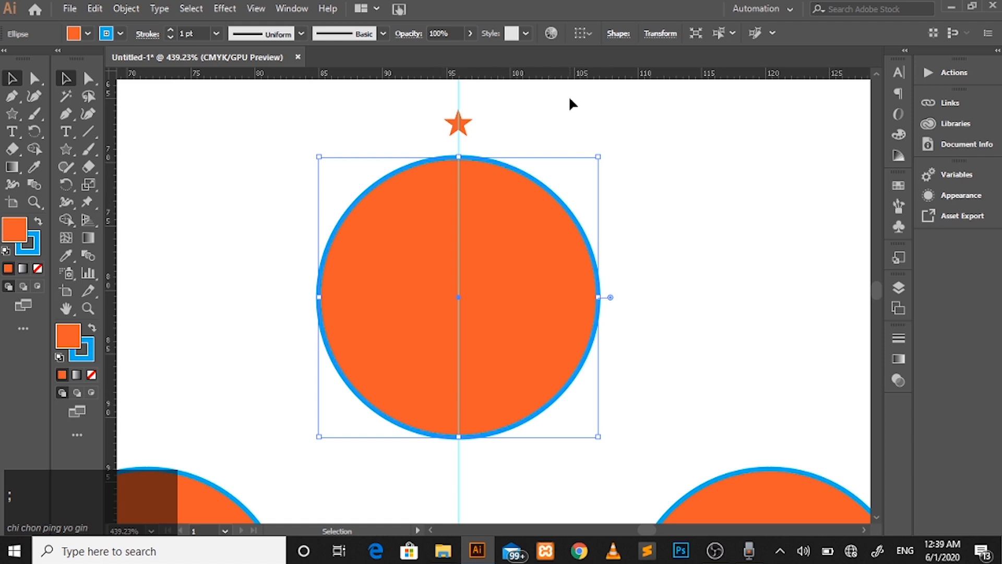
drag(542, 73, 459, 297)
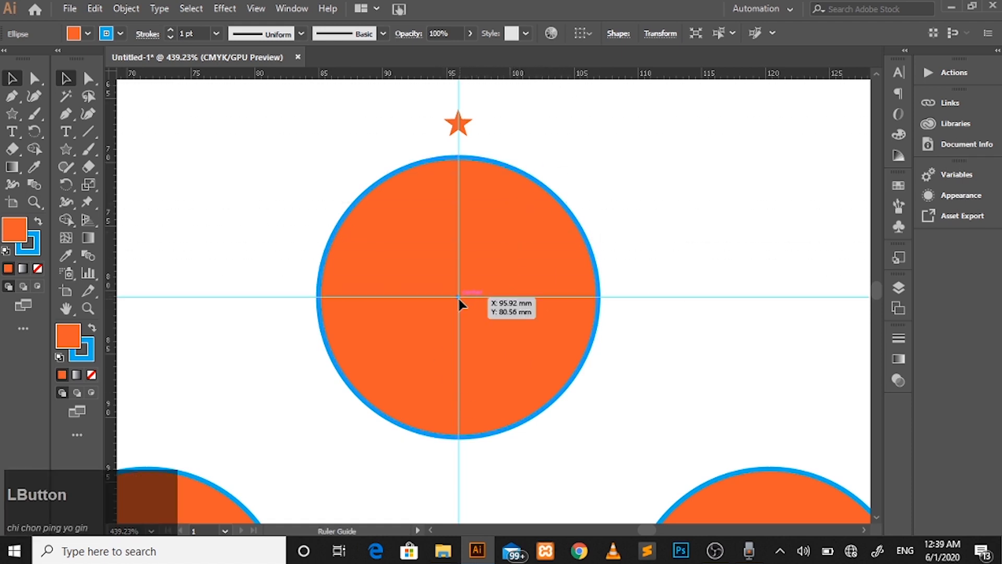
click(690, 236)
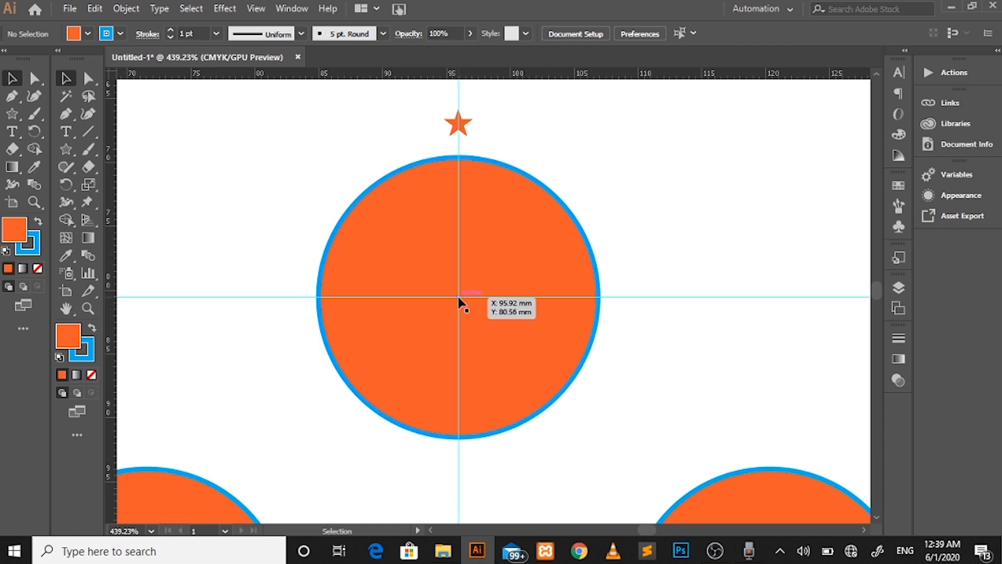
- Select the star and open its Rotate options with the pivot at the centre of the top circle
click(31, 130)
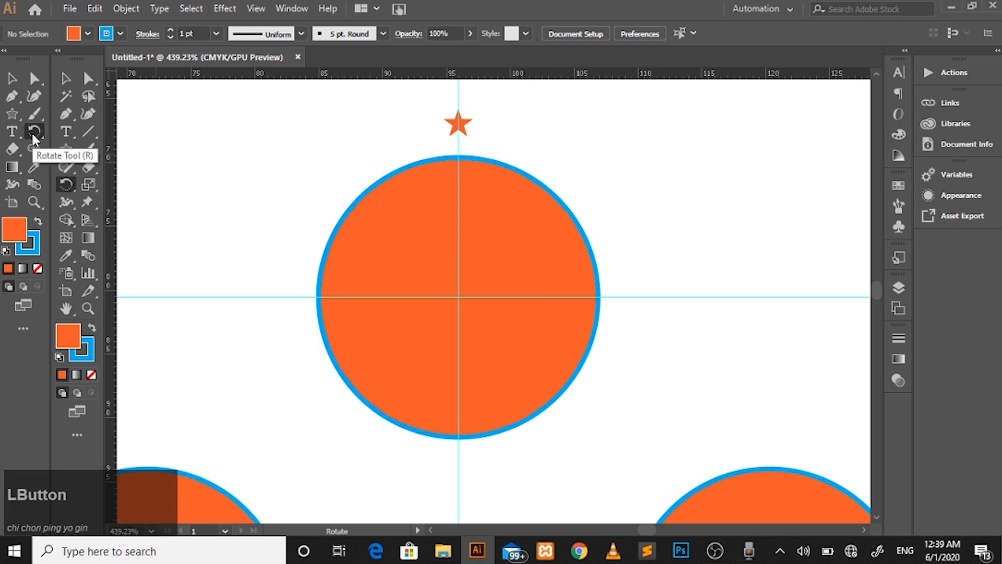
click(452, 124)
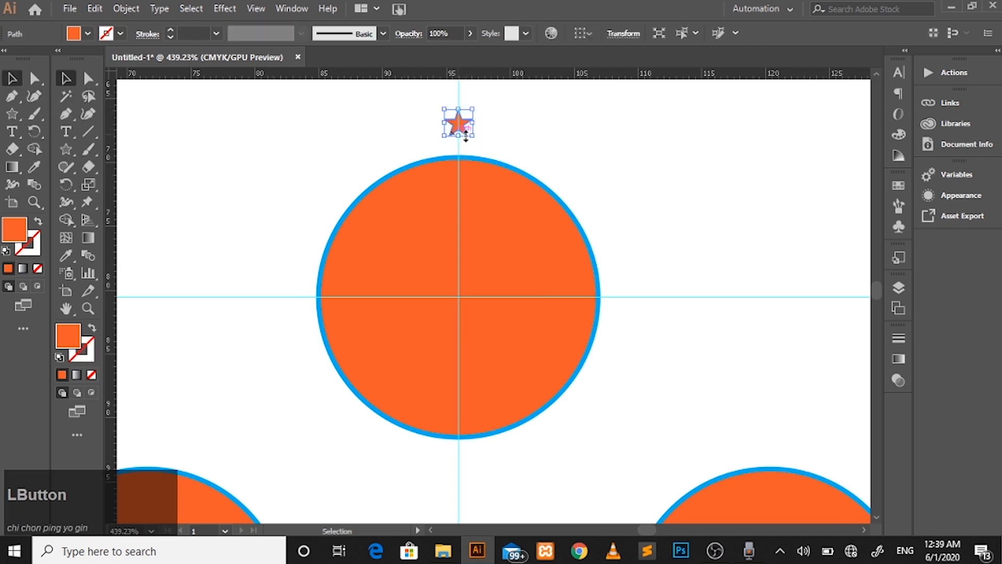
click(33, 135)
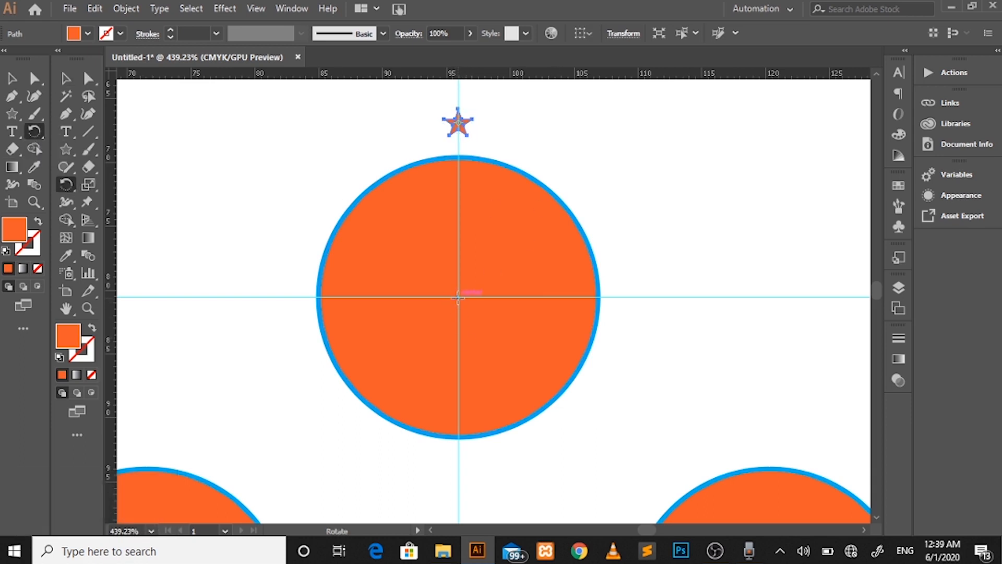
key(alt)
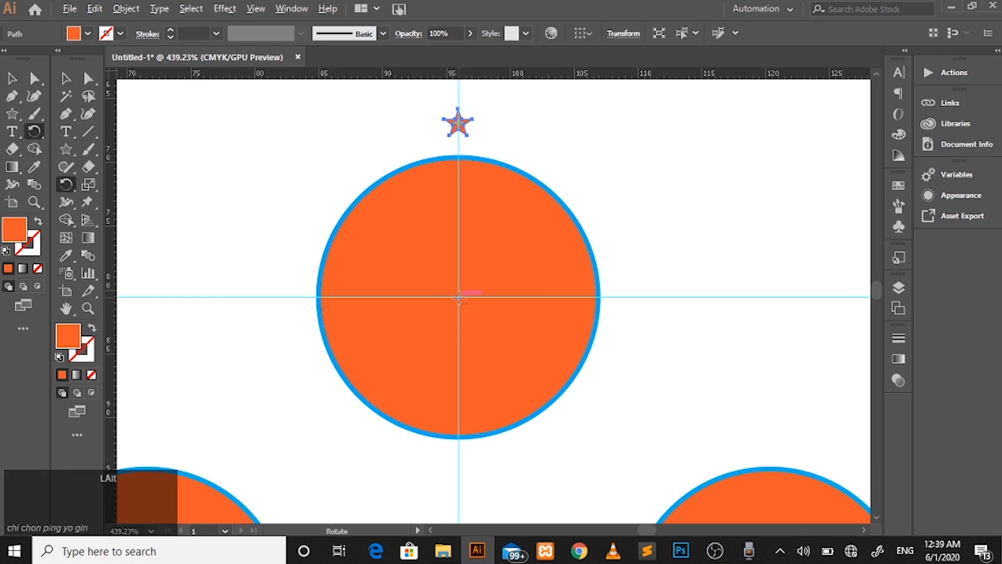
alt+click(459, 297)
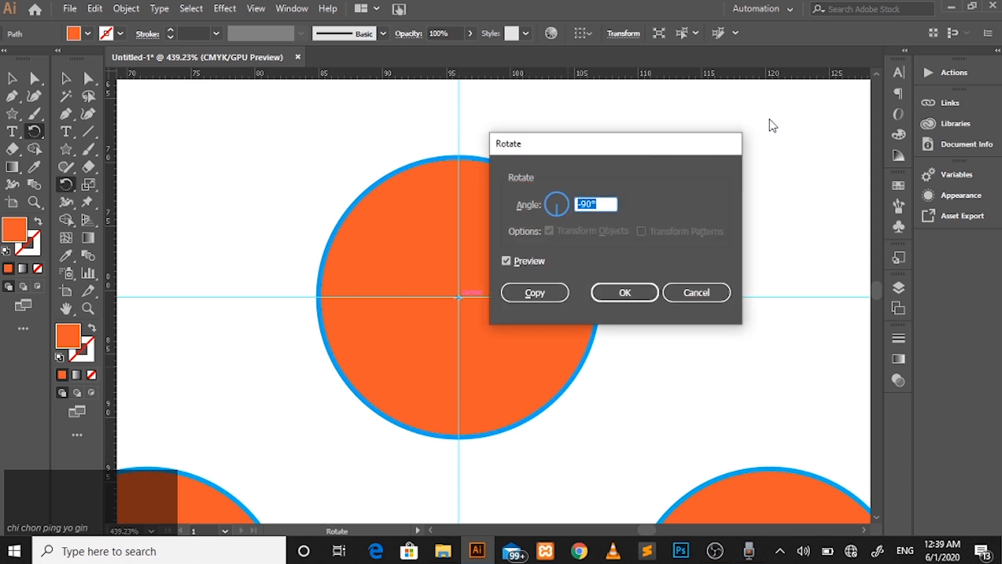
- Move the Rotate dialog clear of the circle and compare the star with the -90° preview on and off, leaving it off
drag(656, 151, 639, 153)
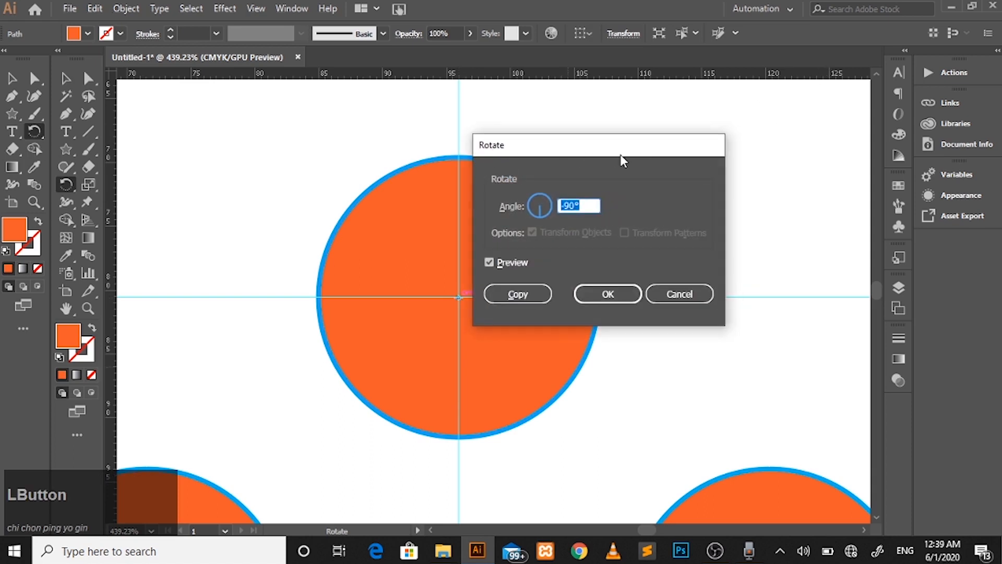
drag(571, 152, 701, 132)
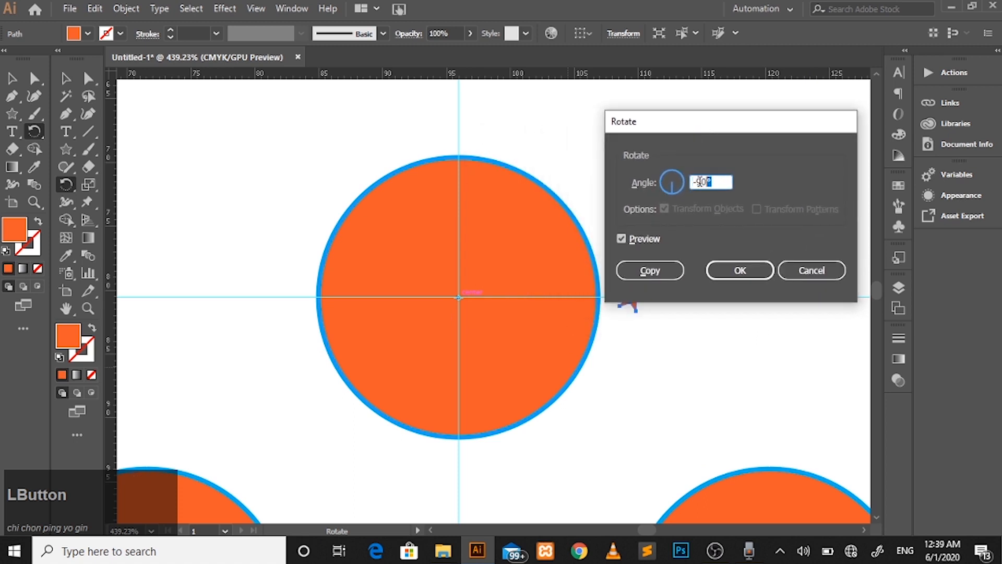
drag(710, 125, 750, 80)
click(662, 193)
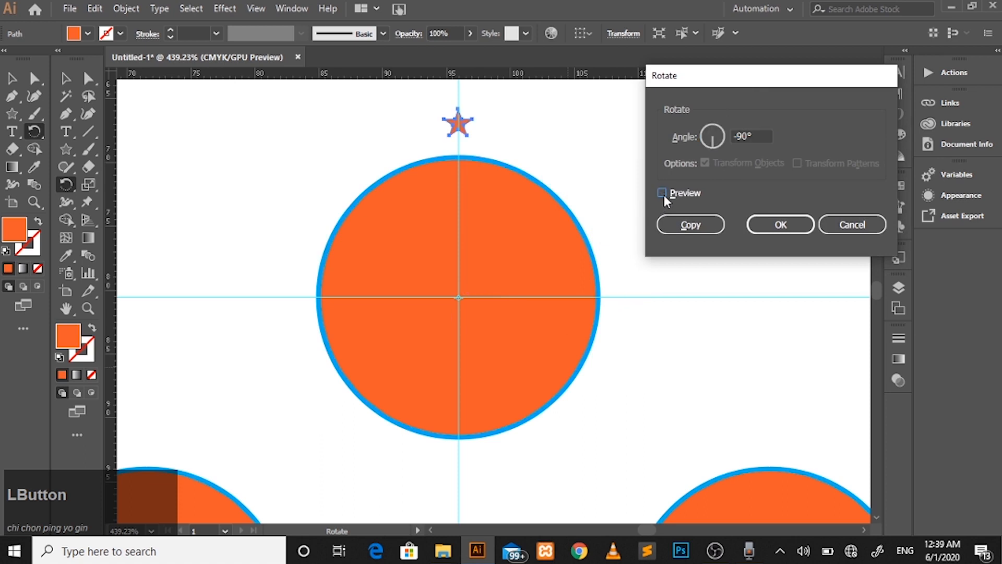
click(662, 193)
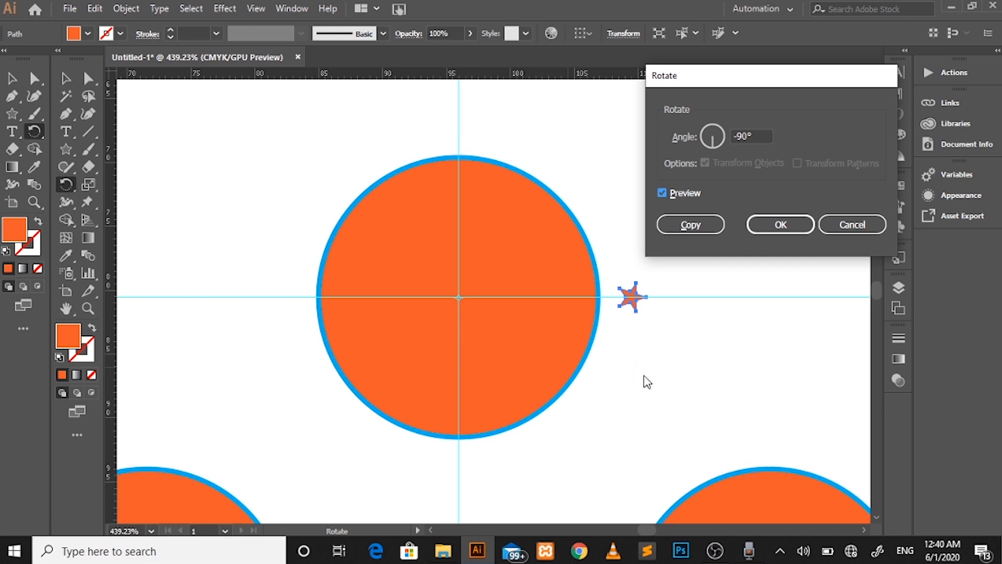
click(665, 200)
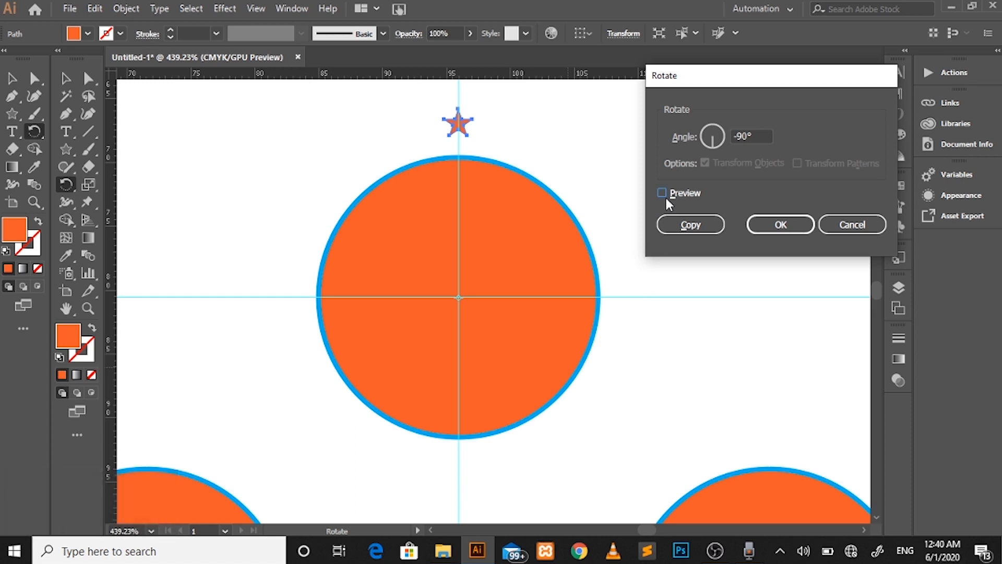
- Open Calculator, divide 360 by 25 to get the rotation angle per star, and close it to return to Illustrator
click(102, 551)
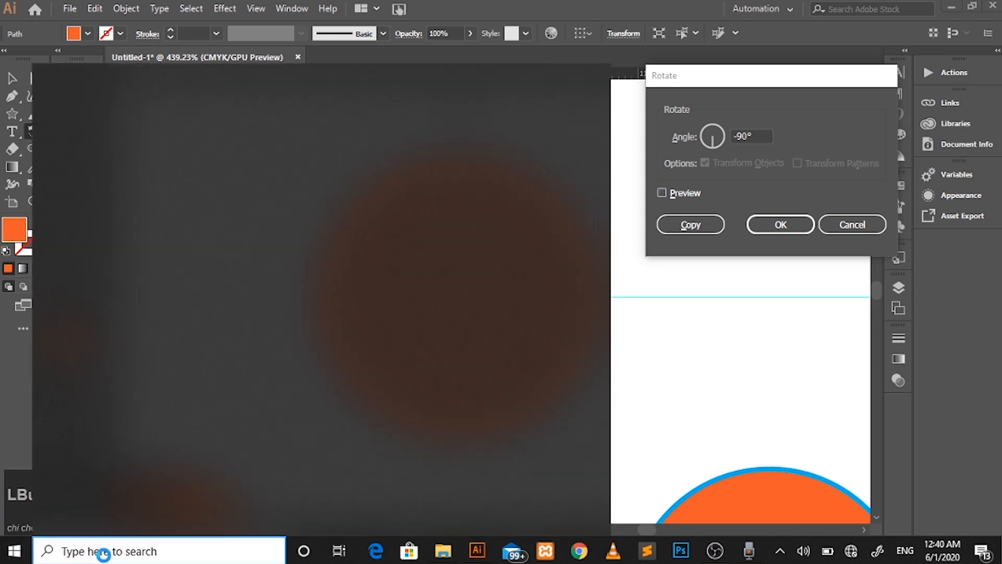
text(calc)
key(Return)
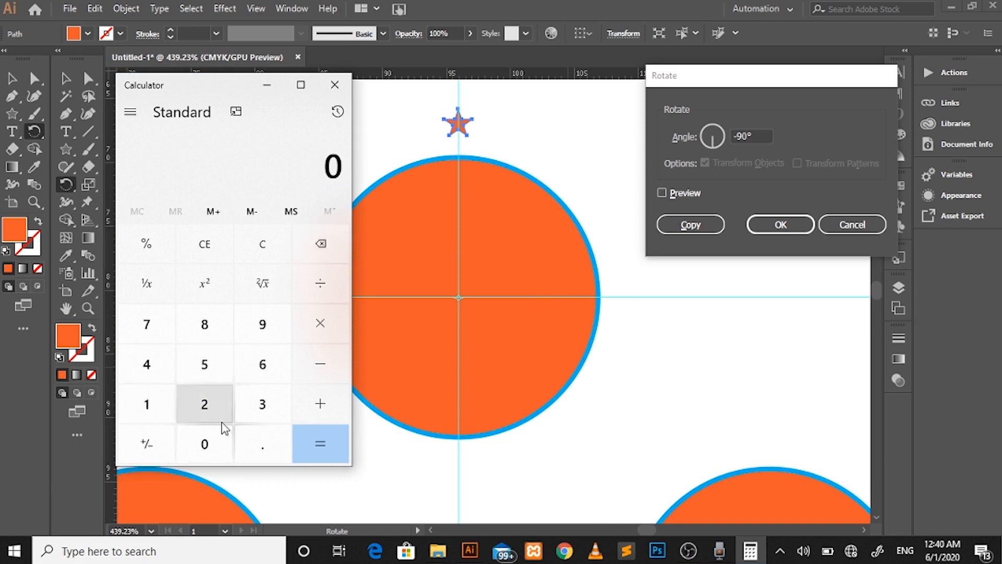
click(262, 403)
click(263, 367)
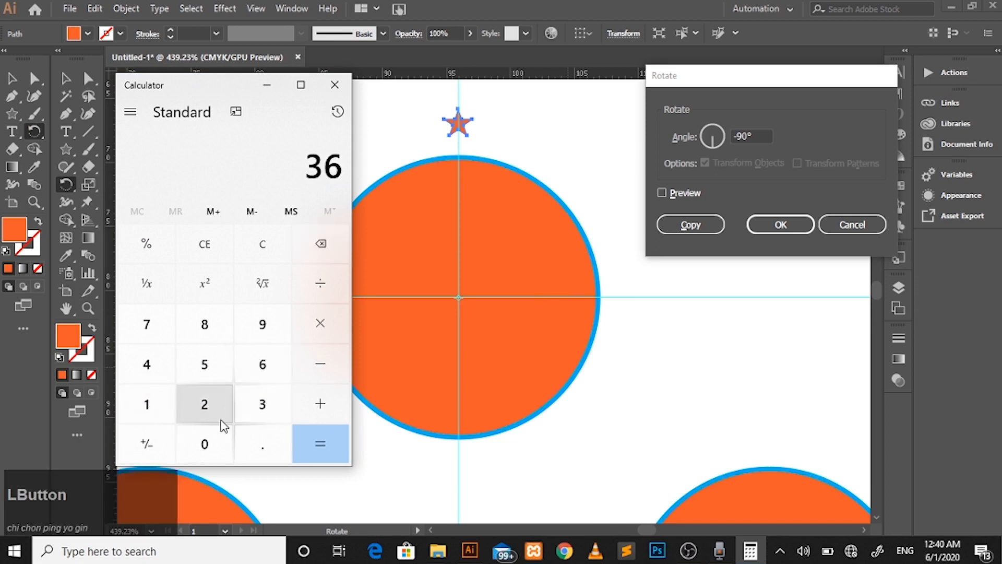
click(211, 441)
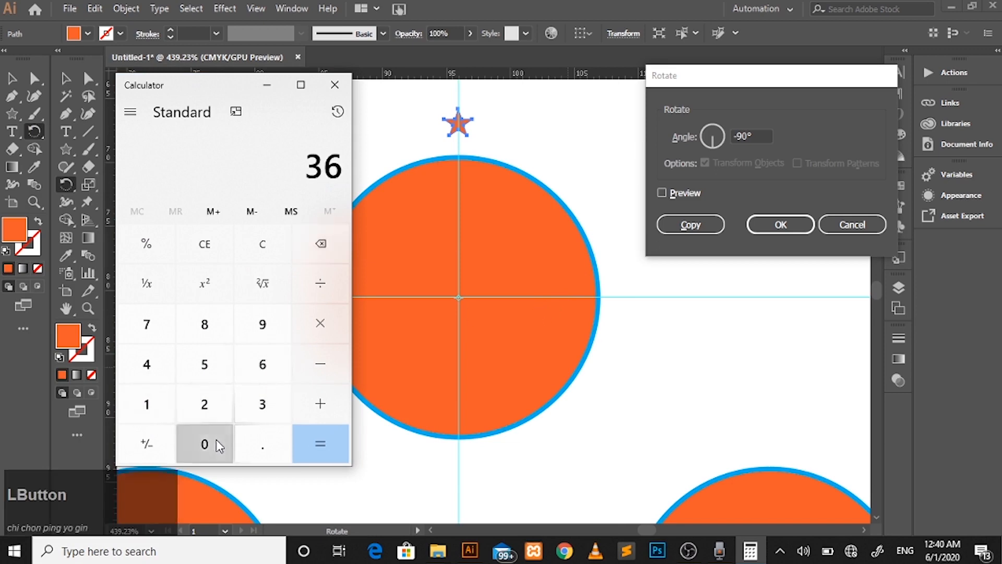
click(325, 301)
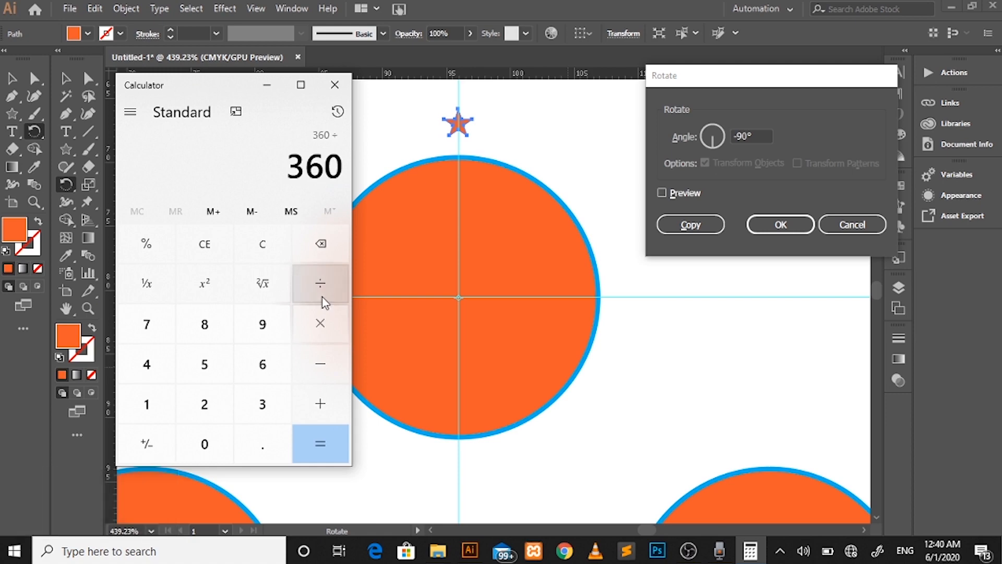
click(203, 403)
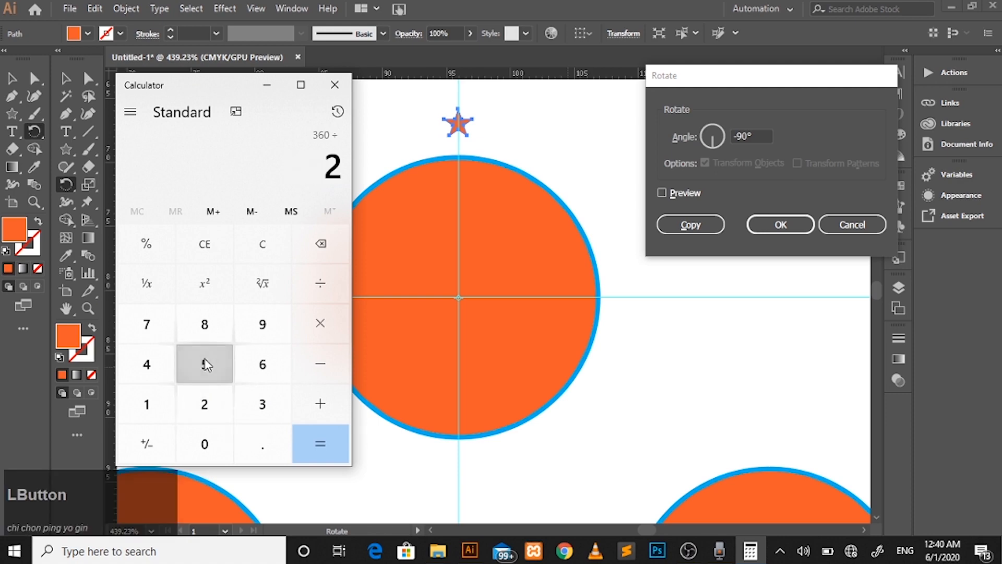
click(205, 364)
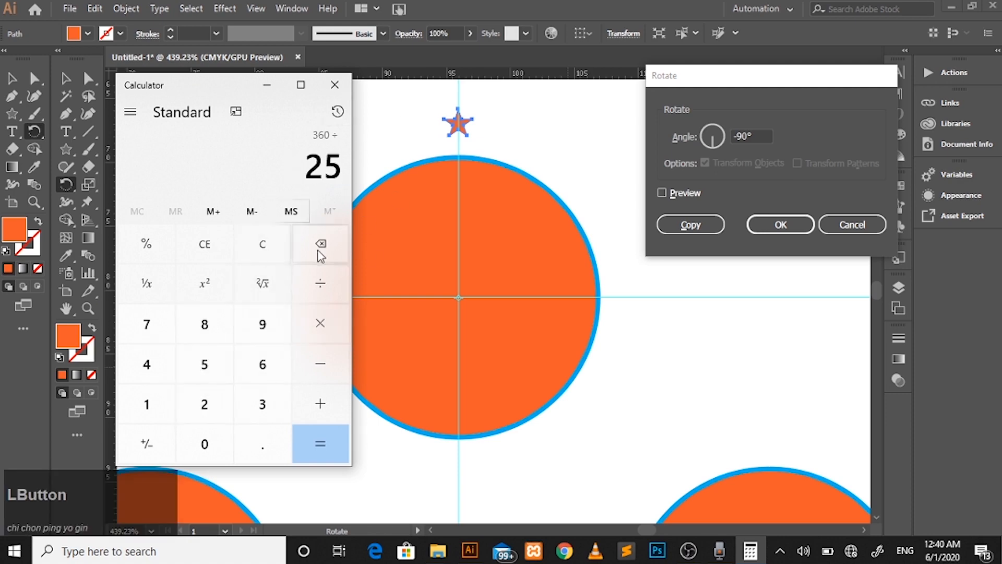
click(319, 443)
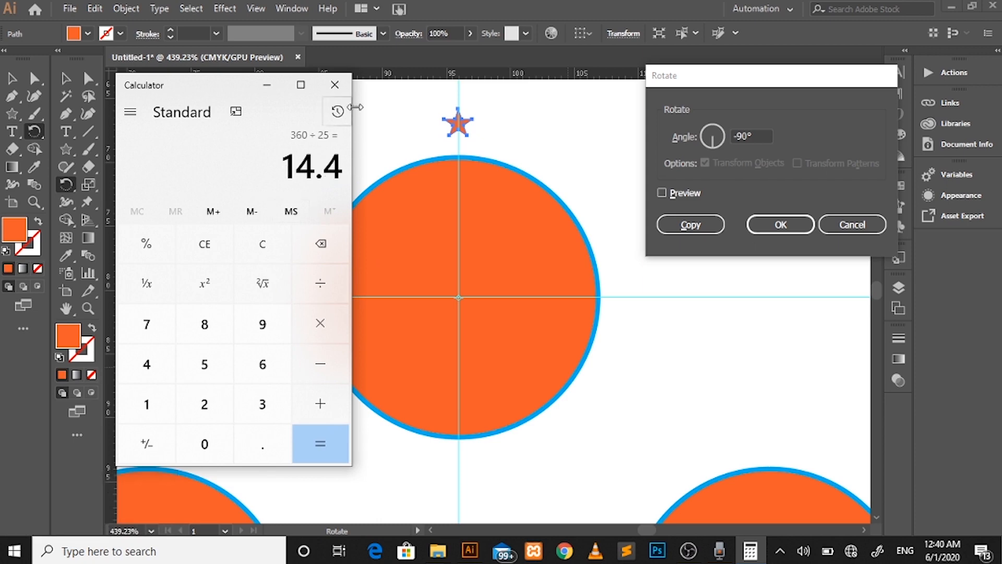
click(335, 85)
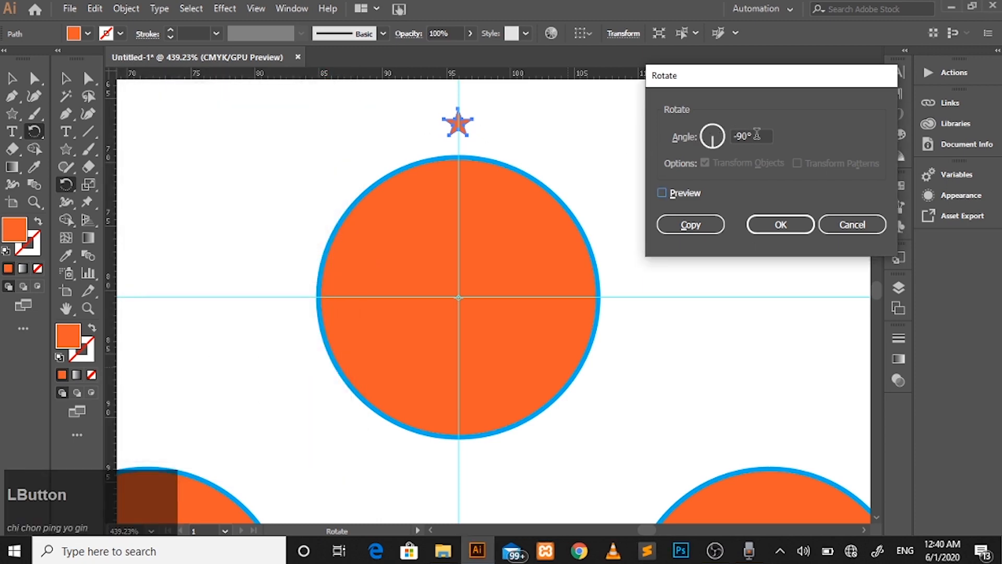
- Set the rotation angle to 14.4° with the preview on, and create a rotated copy of the star
click(711, 146)
text(4.4)
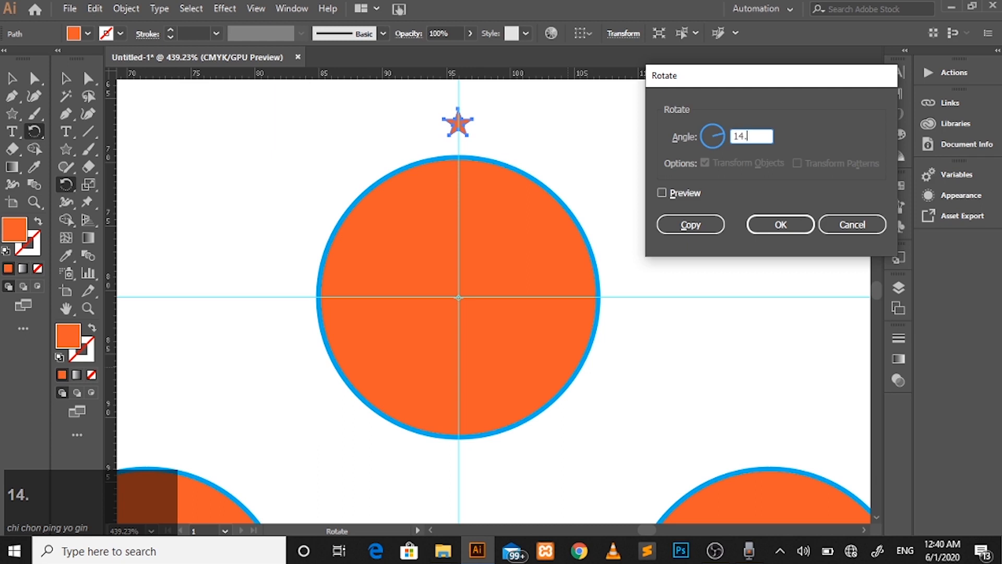
click(688, 195)
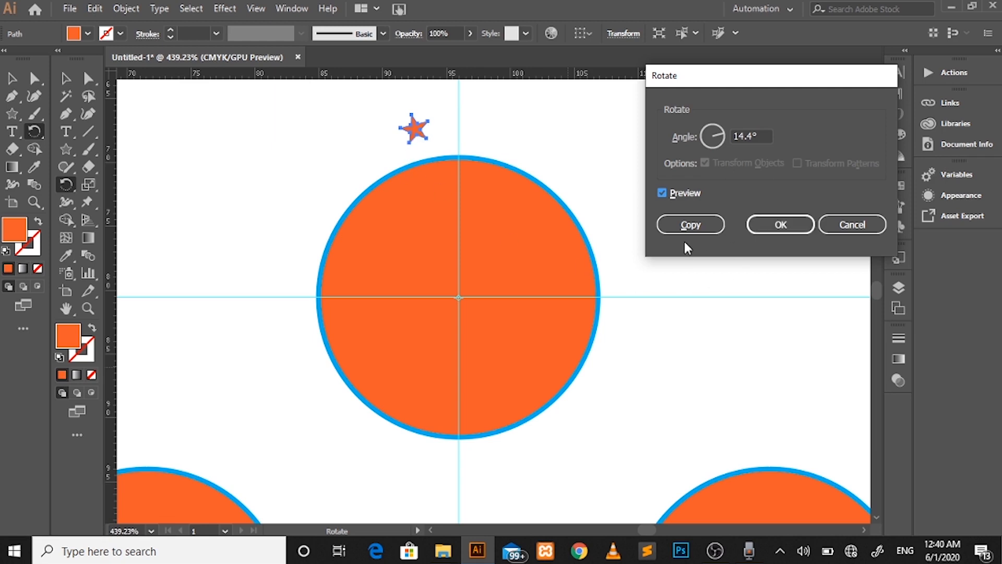
click(685, 221)
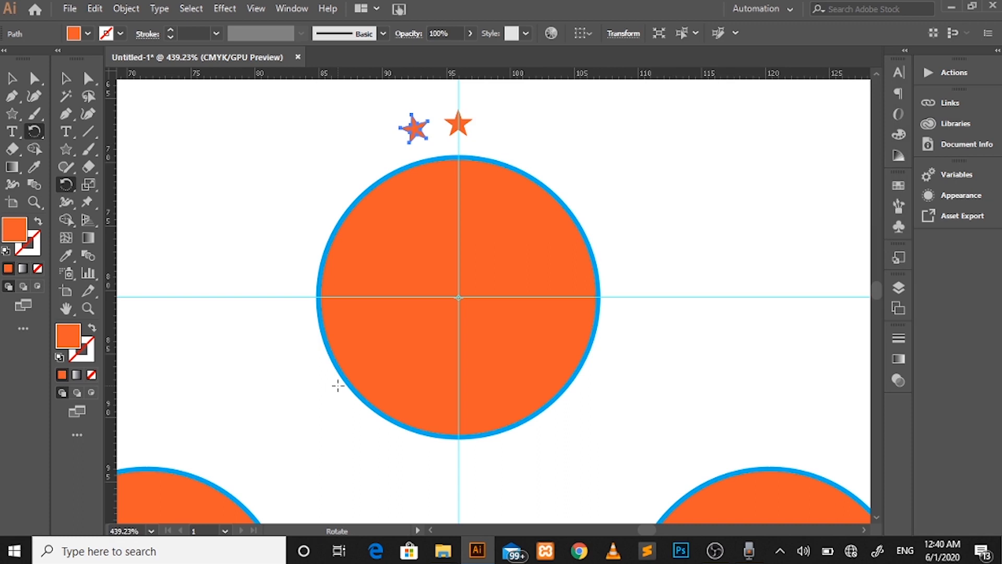
- Repeat the rotated copy until 25 evenly spaced stars surround the top circle, and deselect the last star
key(ctrl+d)
key(ctrl+d)
key(ctrl+d)
key(ctrl+d)
key(ctrl+d)
key(ctrl+d)
key(ctrl+d)
key(ctrl+d)
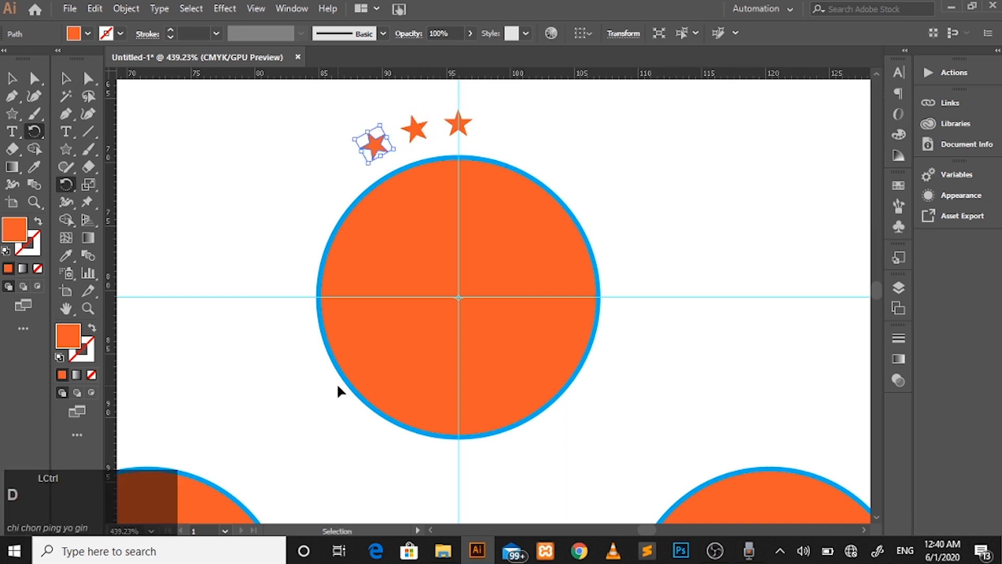
key(ctrl+d)
key(ctrl+d)
key(ctrl+d)
key(ctrl+d)
key(ctrl+d)
key(ctrl+d)
key(ctrl+d)
key(ctrl+d)
key(ctrl+d)
key(ctrl+d)
key(ctrl+d)
key(ctrl+d)
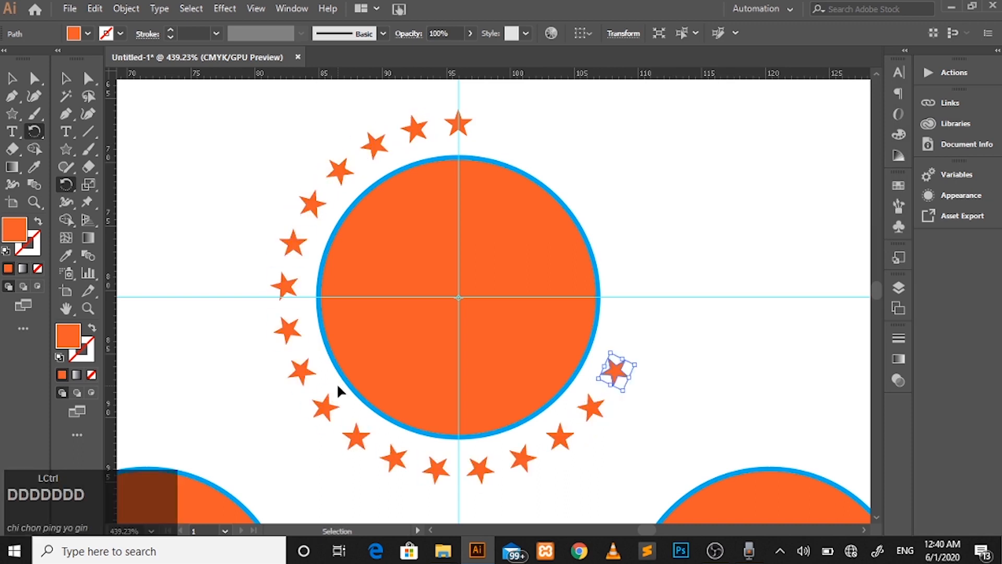
key(ctrl+d)
key(ctrl+d)
key(ctrl+d)
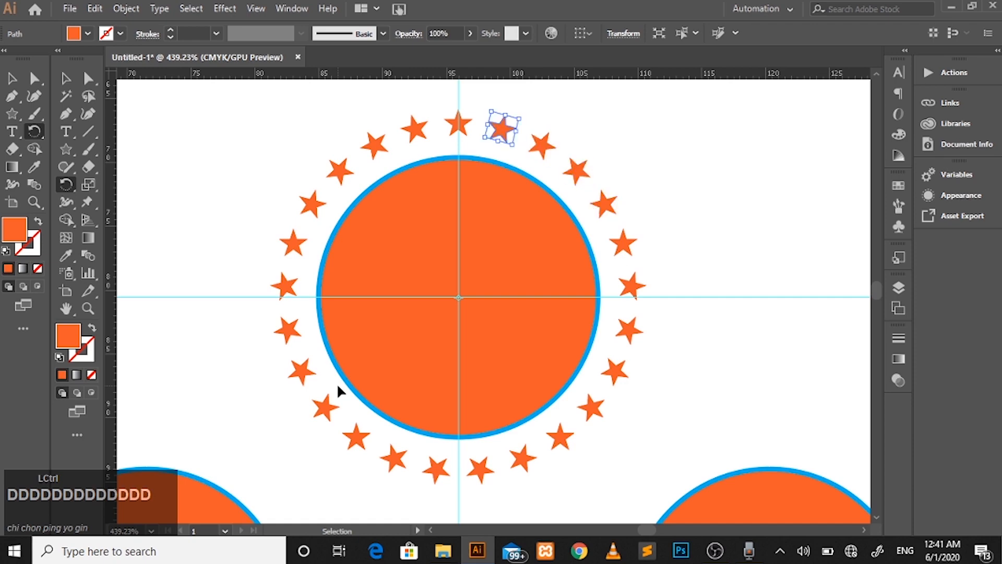
click(11, 78)
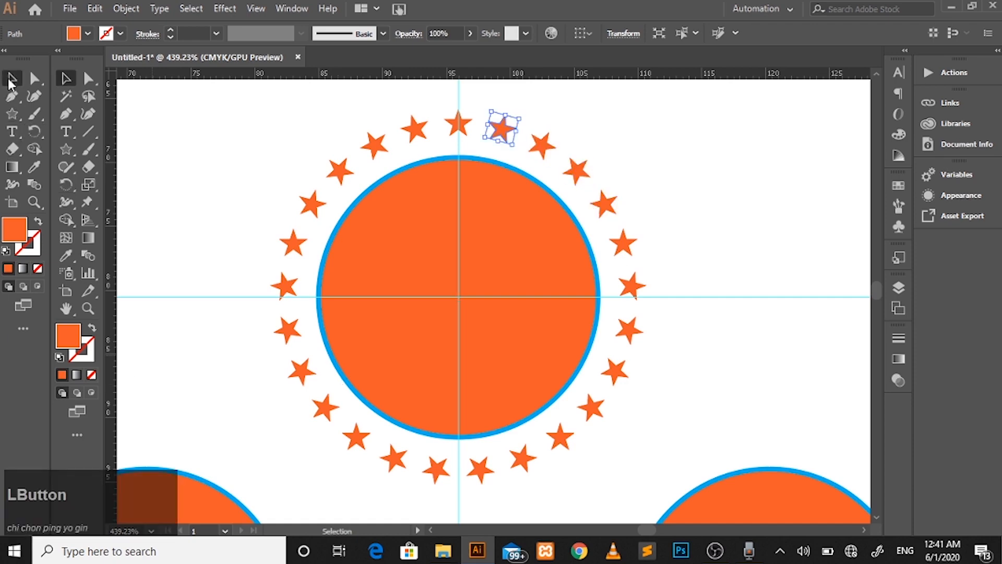
click(253, 160)
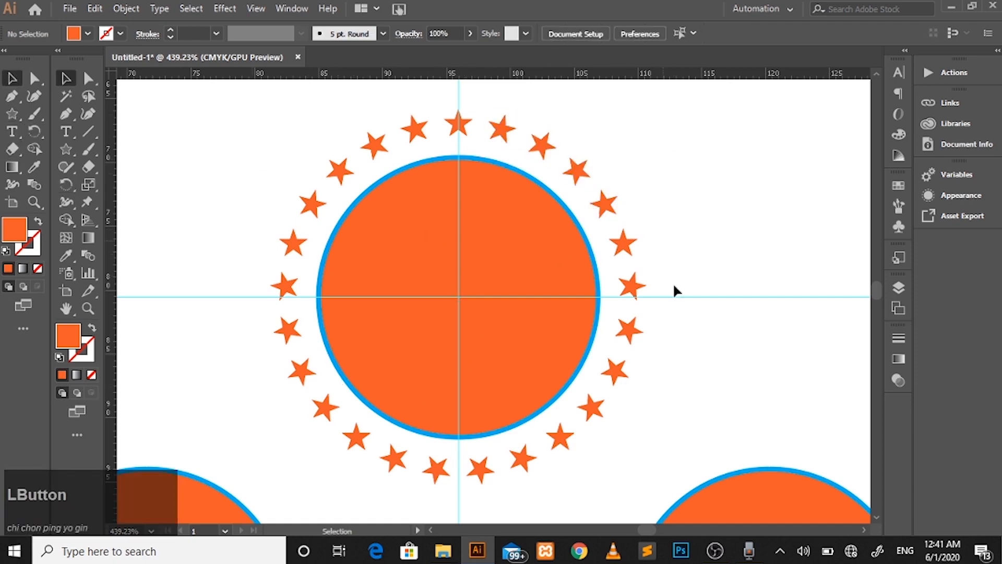
- Hide the guides crossing the ring of stars and the circles
key(z)
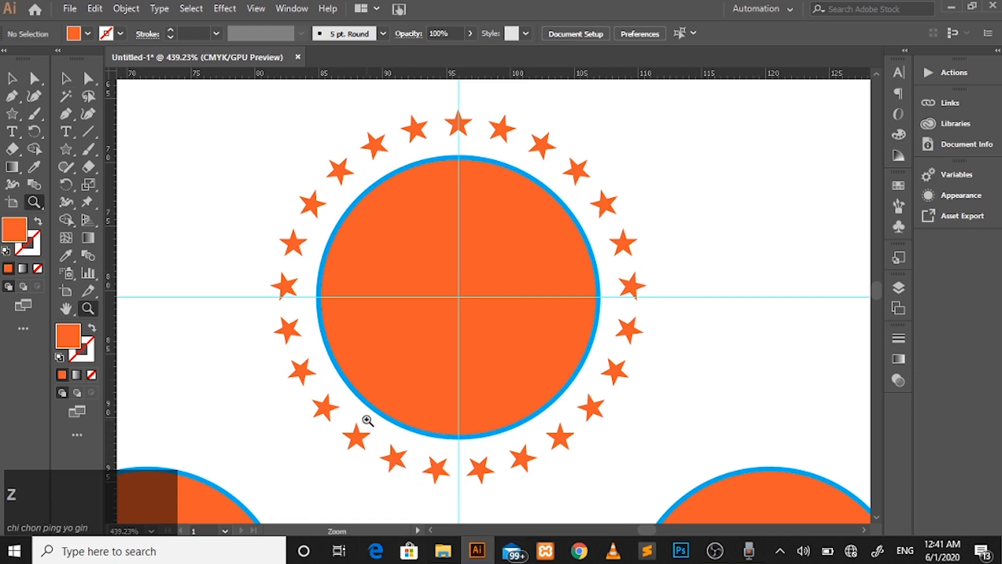
mouse_move(548, 371)
mouse_down()
mouse_move(465, 351)
mouse_move(542, 356)
mouse_up()
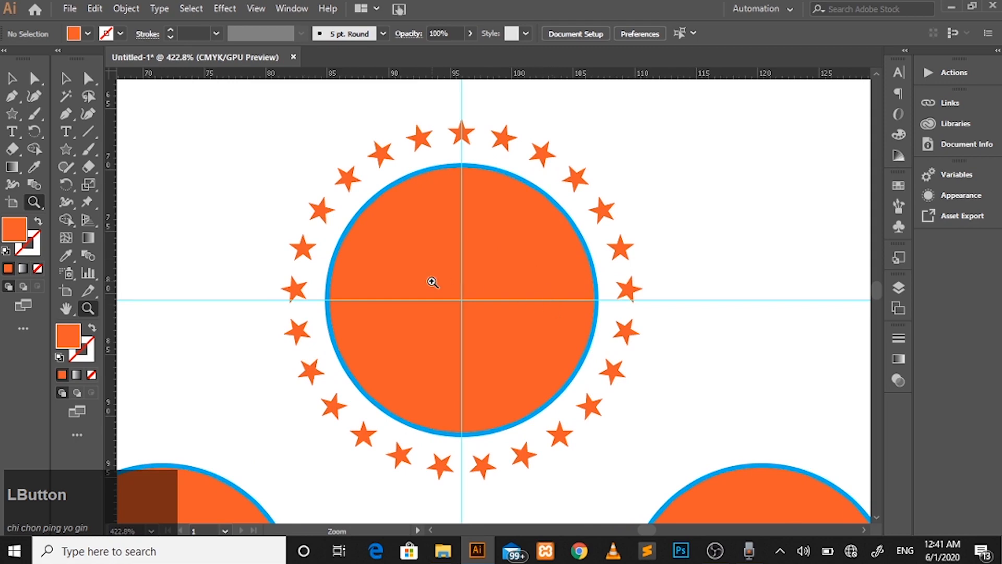
drag(432, 282, 269, 212)
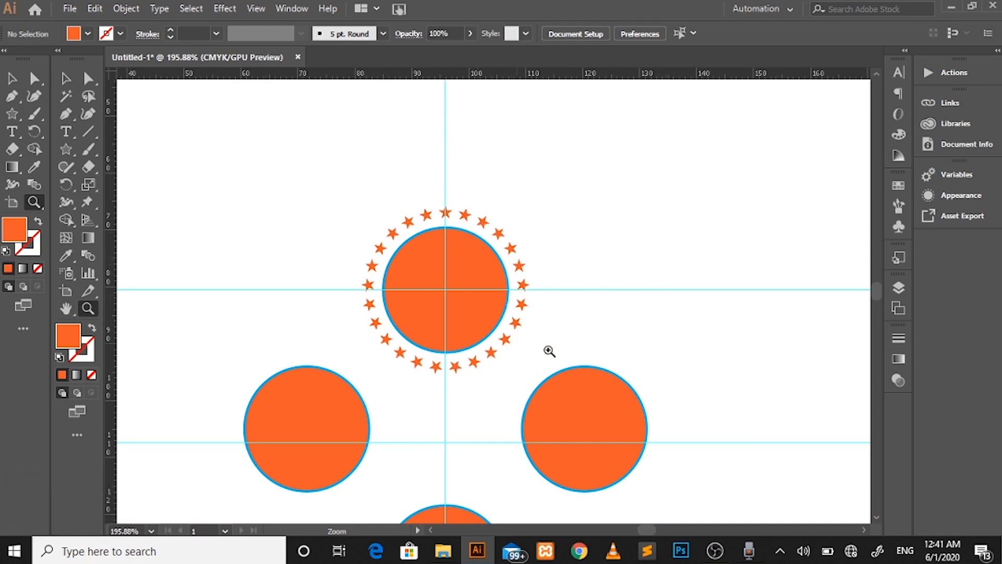
drag(447, 273, 534, 321)
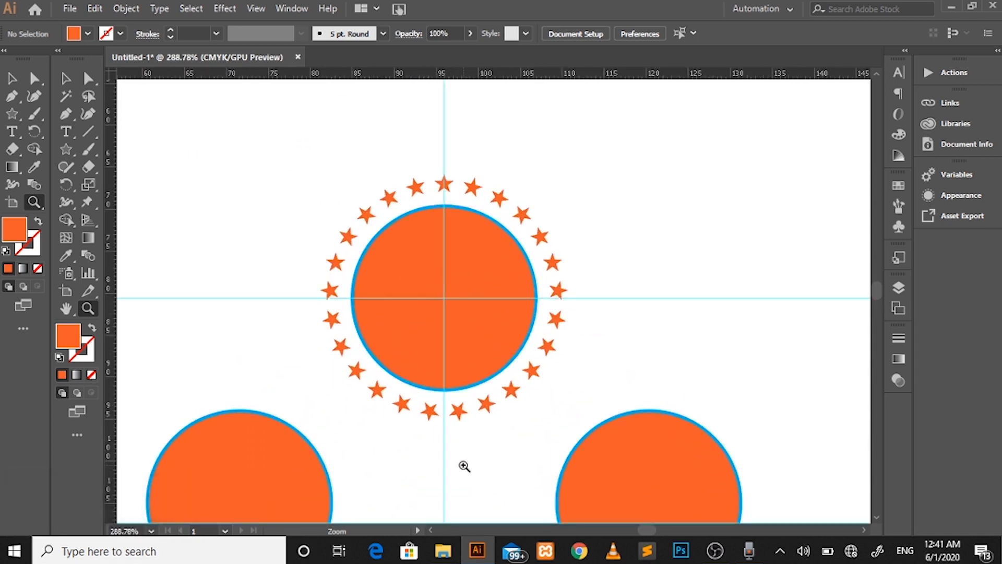
key(ctrl)
key(ctrl+semicolon)
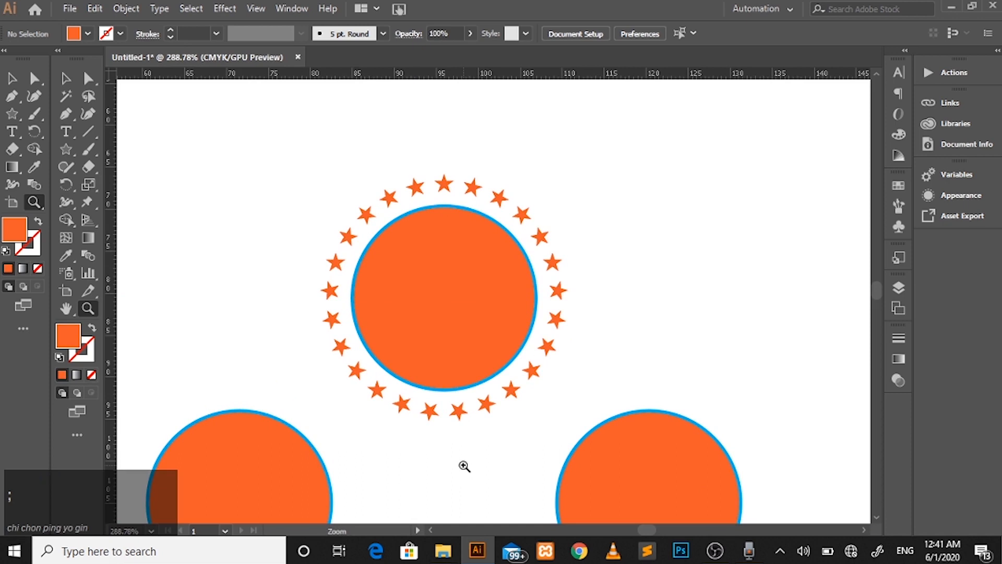
- Show the Align panel and place it clear of the four circles
drag(608, 403, 371, 329)
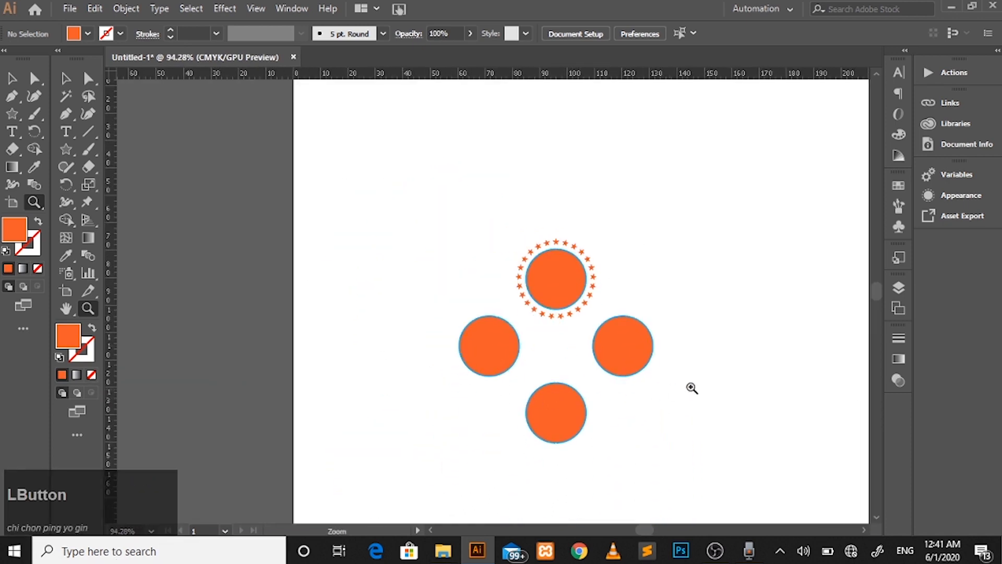
drag(691, 387, 781, 400)
scroll(678, 366, up, 1)
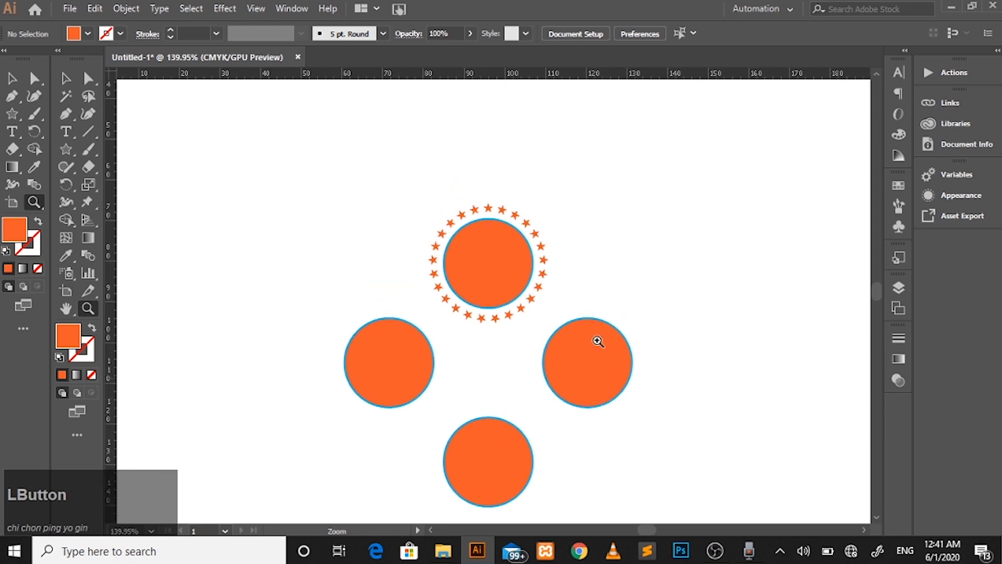
scroll(537, 387, down, 2)
scroll(538, 386, up, 1)
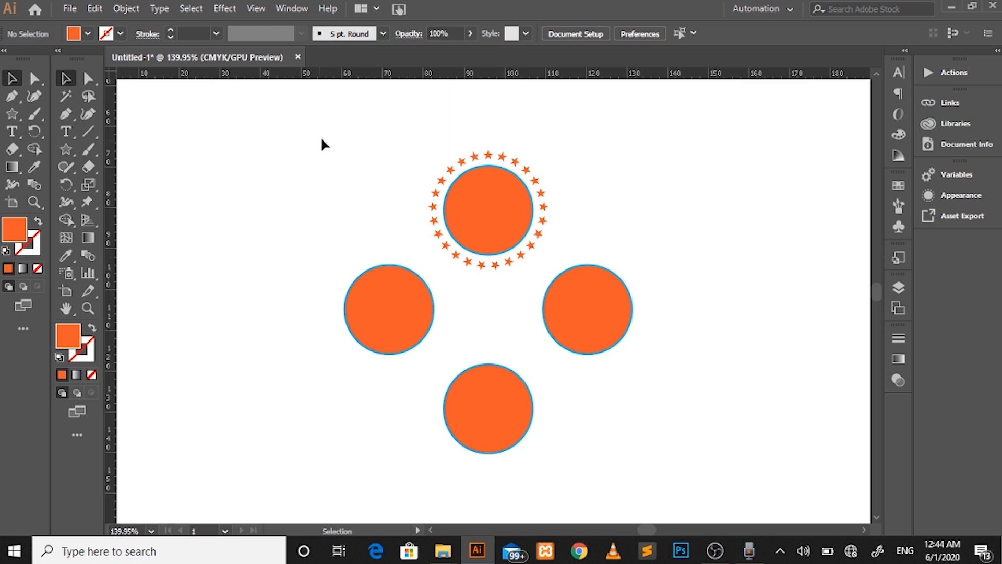
click(292, 8)
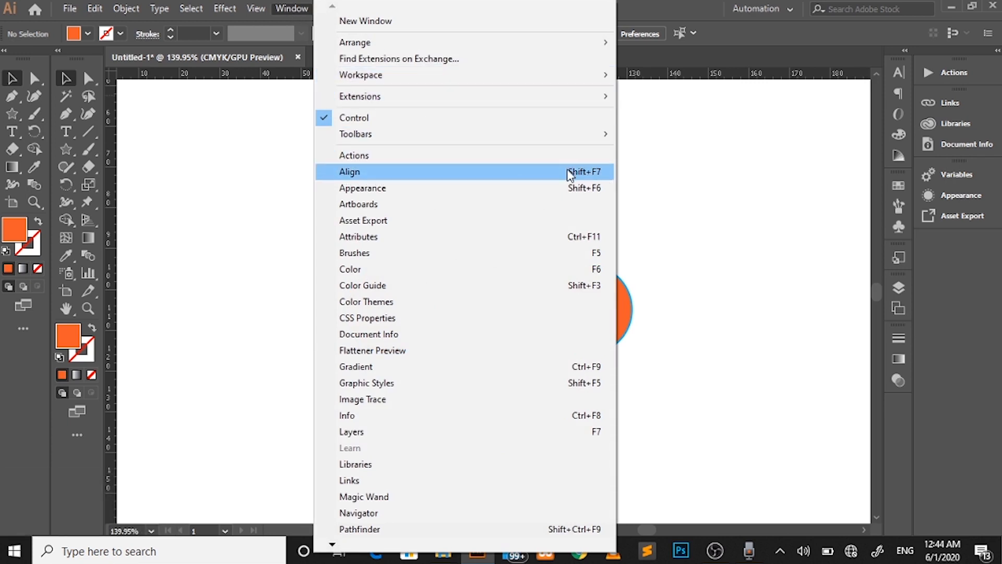
click(487, 177)
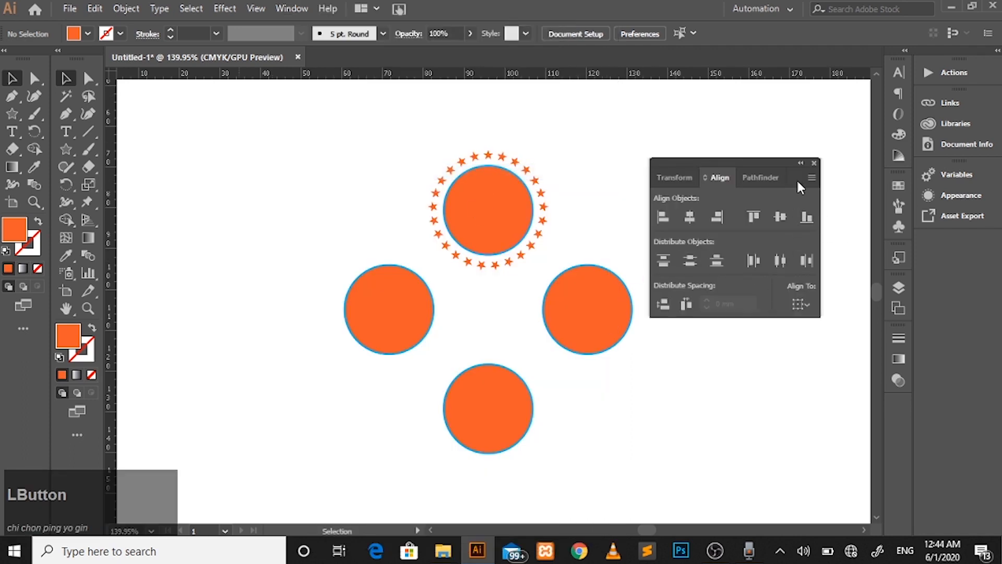
drag(798, 182, 812, 149)
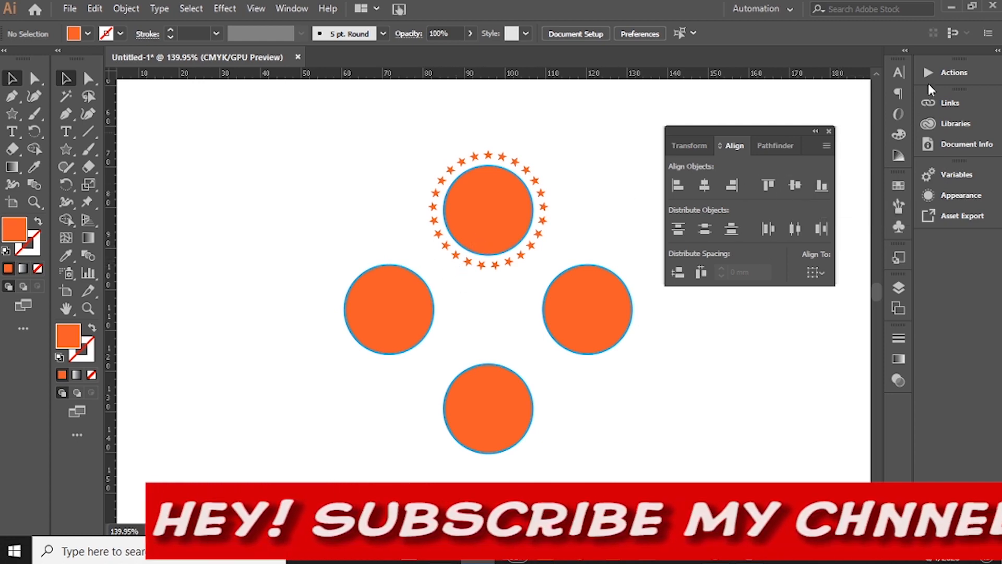
drag(770, 130, 798, 103)
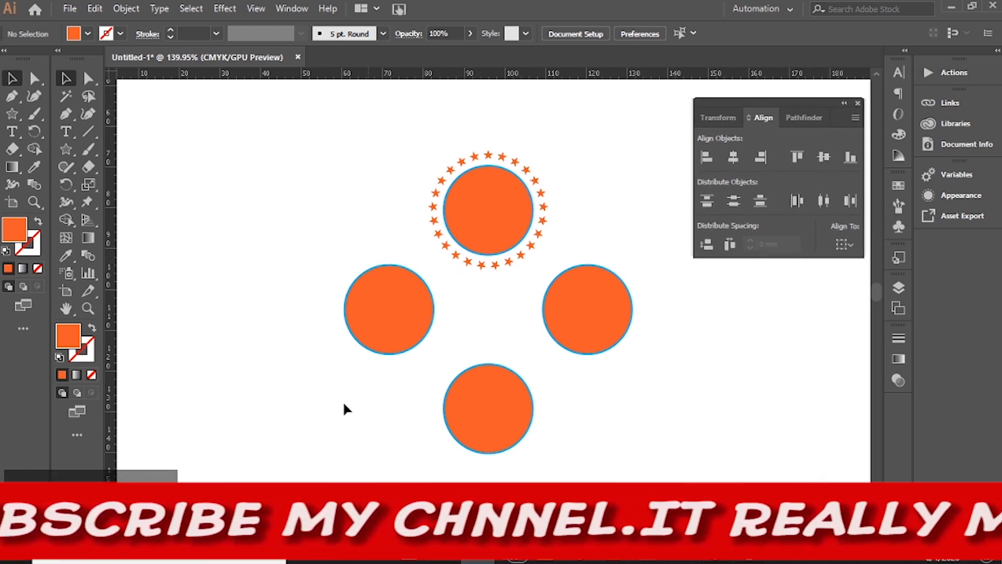
- Select the left and bottom circles together and align their left edges
click(408, 327)
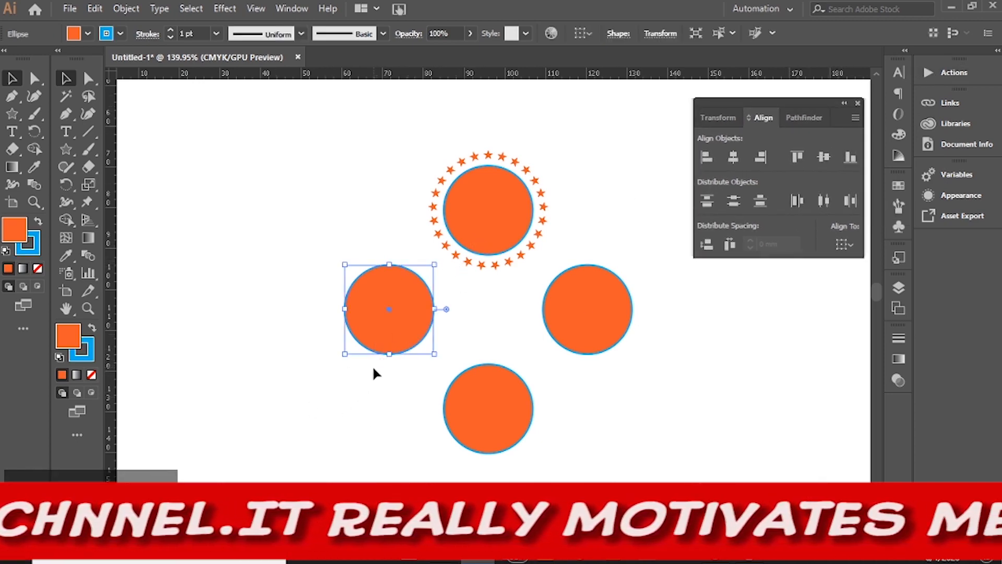
click(493, 420)
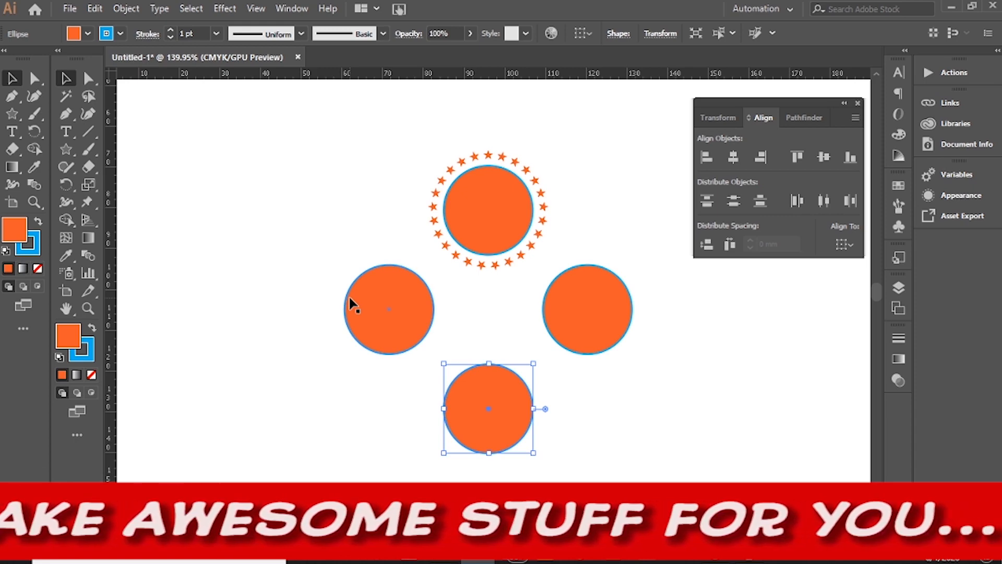
click(386, 306)
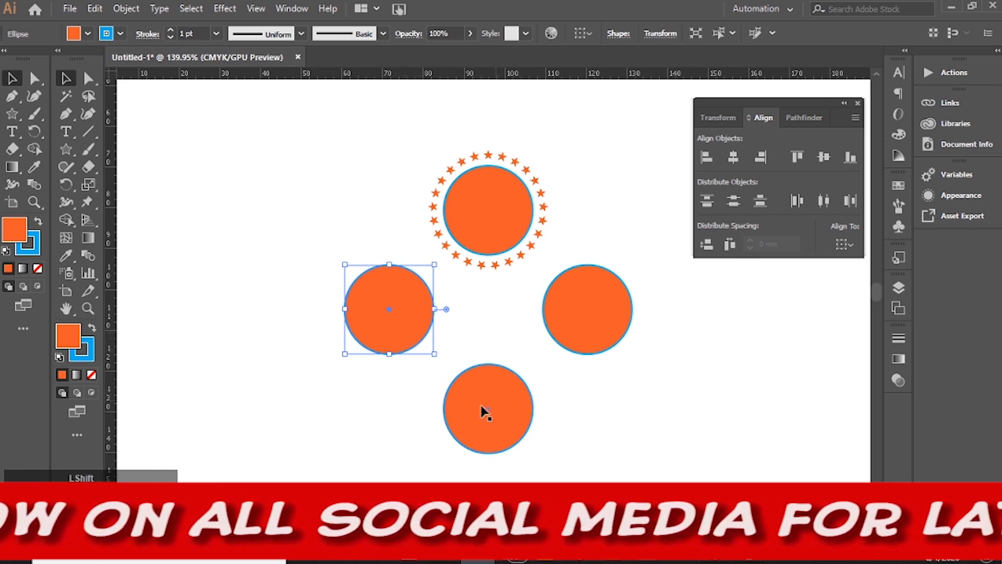
shift+click(473, 425)
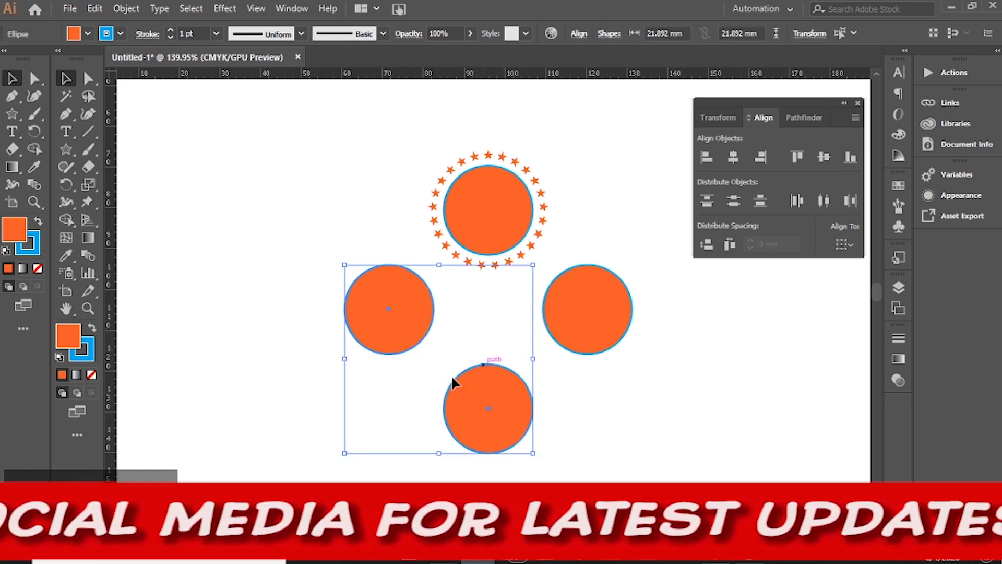
click(711, 161)
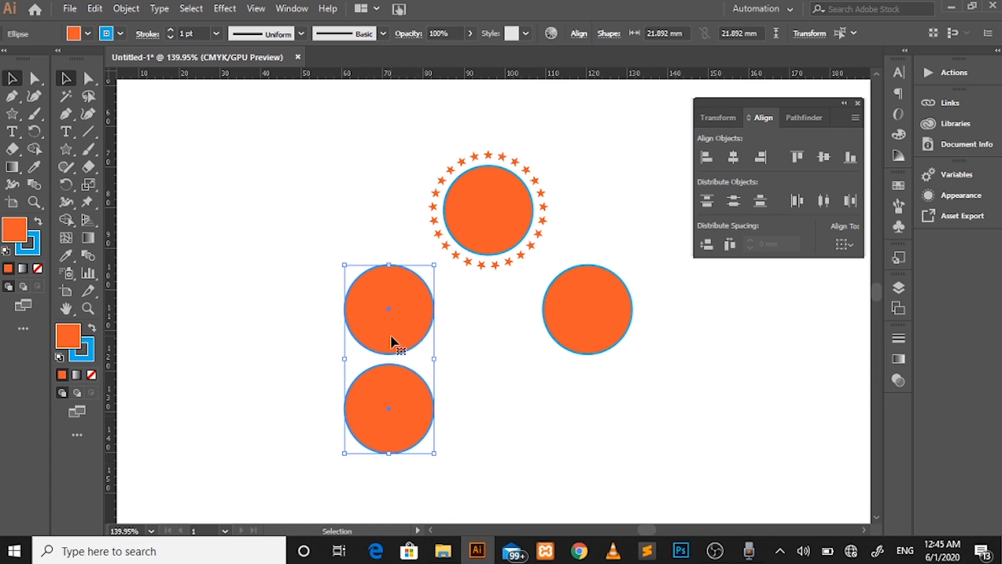
- Align the two selected circles by their horizontal centres and by their vertical centres so they coincide
click(732, 159)
click(733, 159)
click(831, 162)
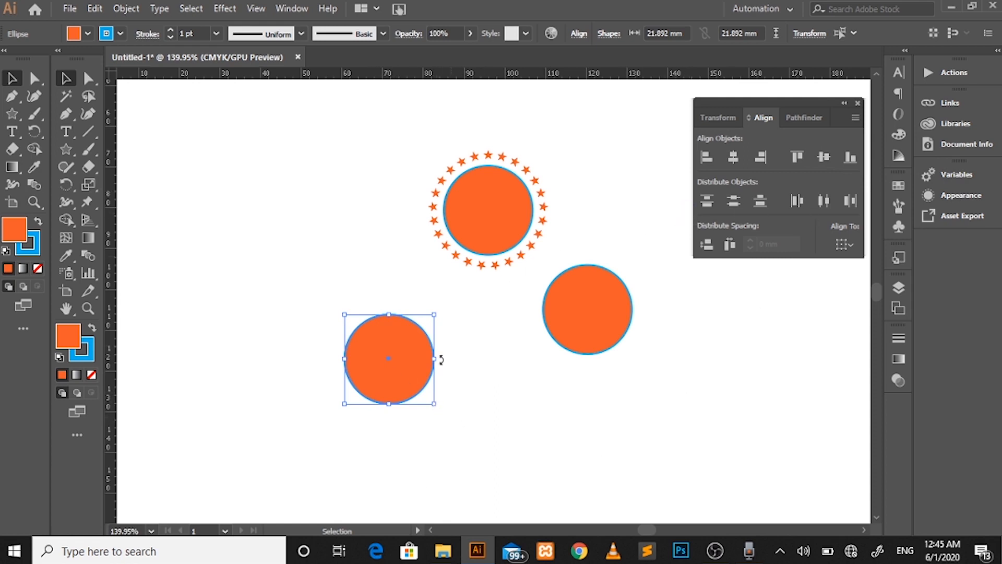
- Align the two coinciding circles by their right edges, and delete all the circles outside the star ring
click(761, 157)
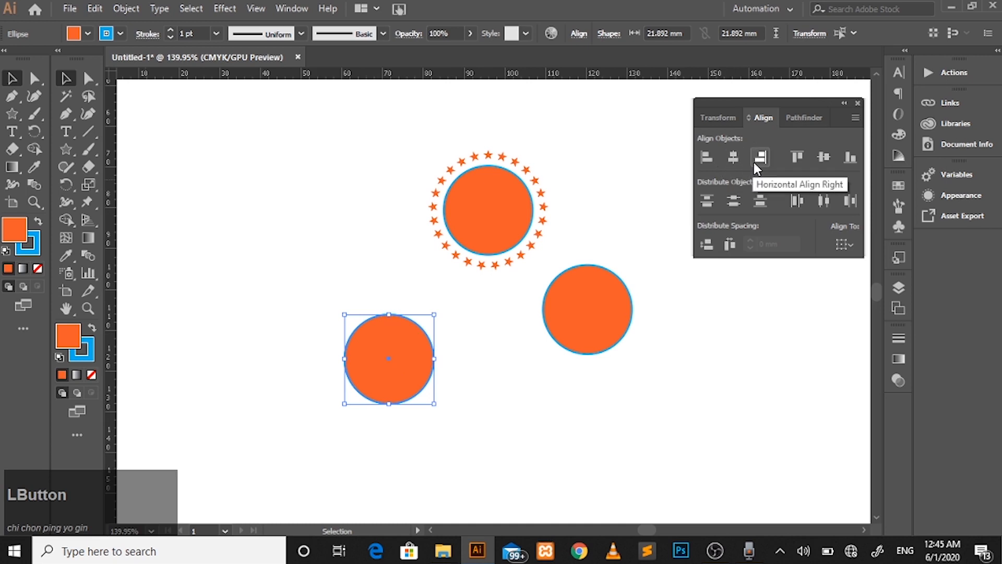
click(462, 427)
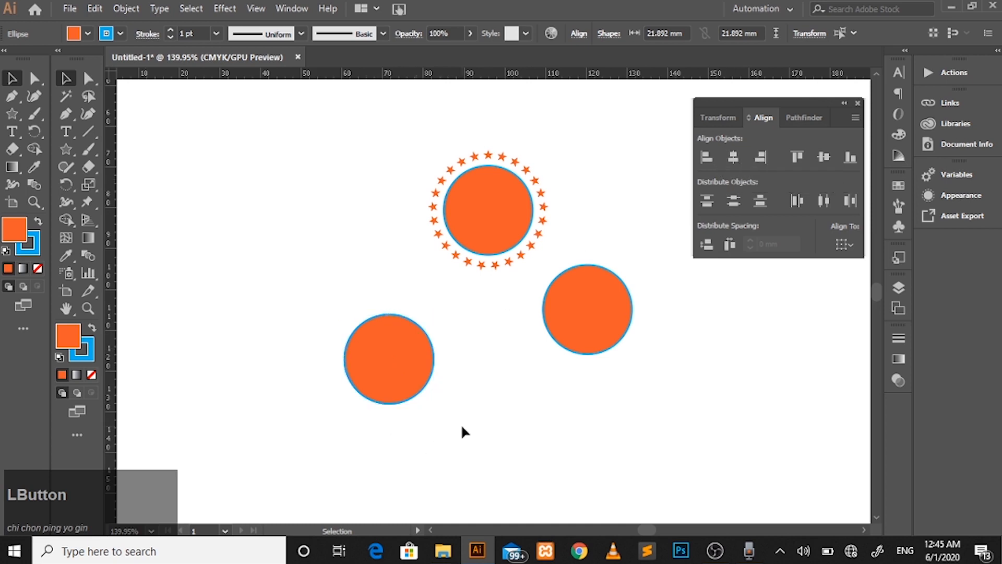
drag(322, 297, 635, 421)
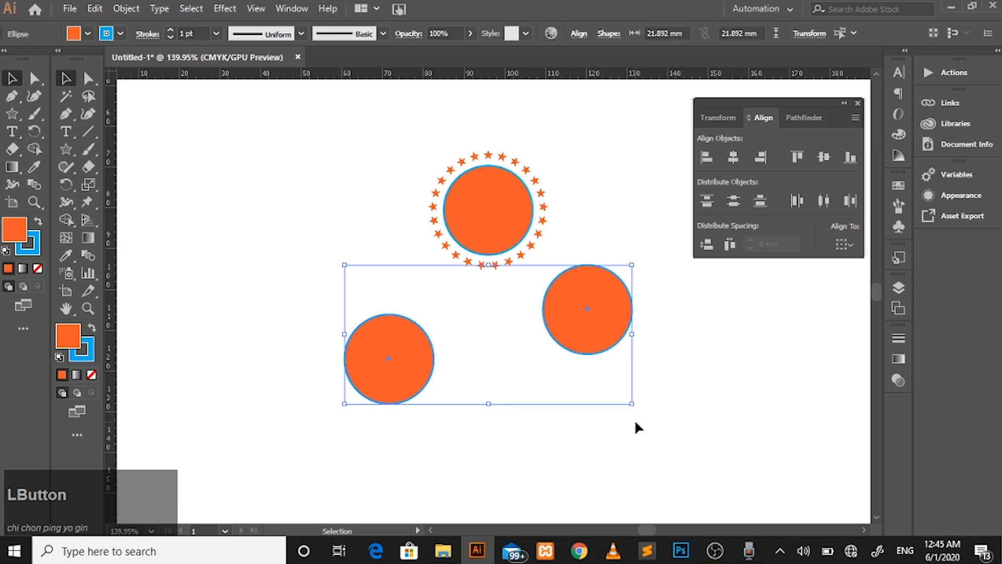
key(Delete)
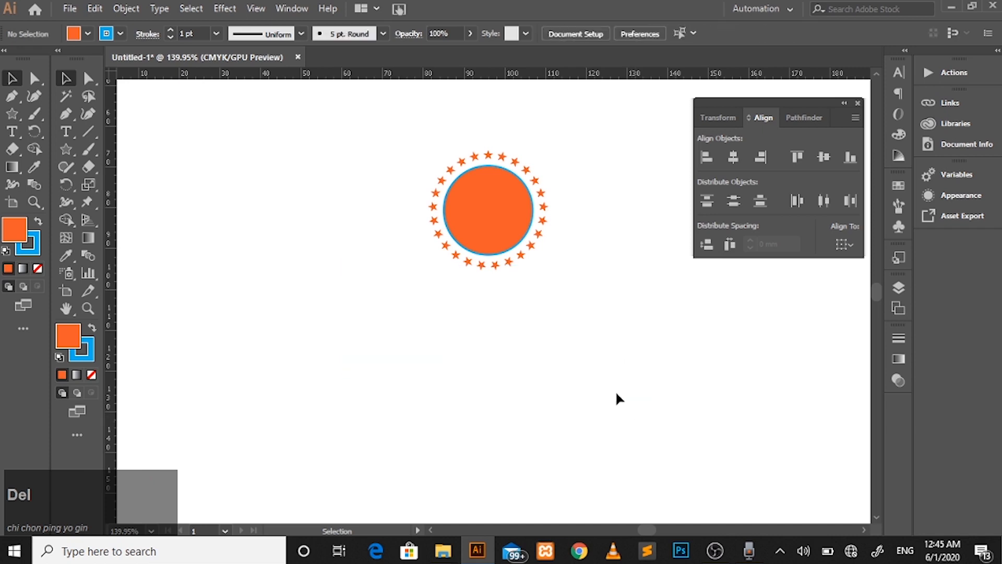
- Draw five separate circles with the Ellipse tool around the lower part of the artboard: one large, two medium and two small
right_click(13, 114)
click(39, 115)
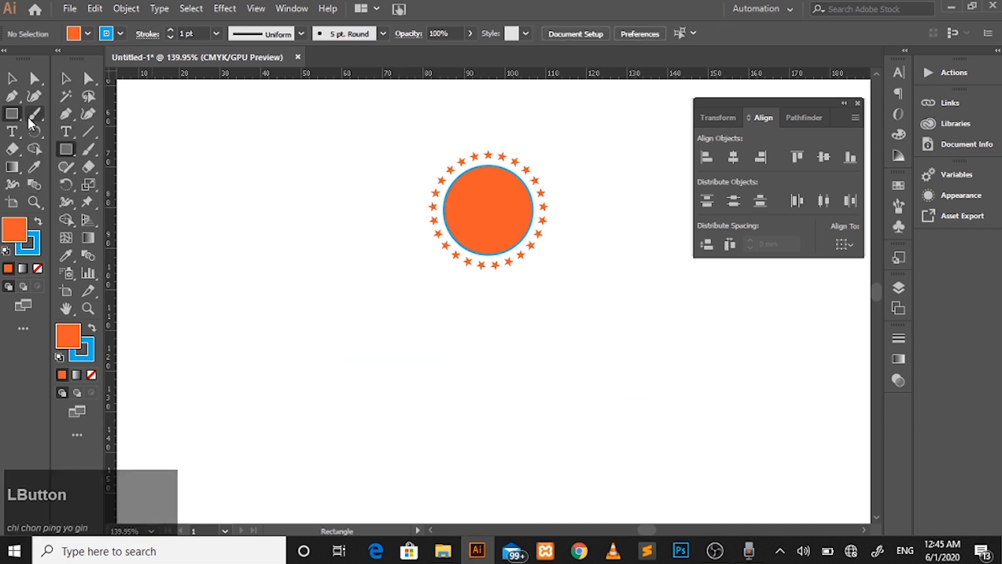
right_click(11, 114)
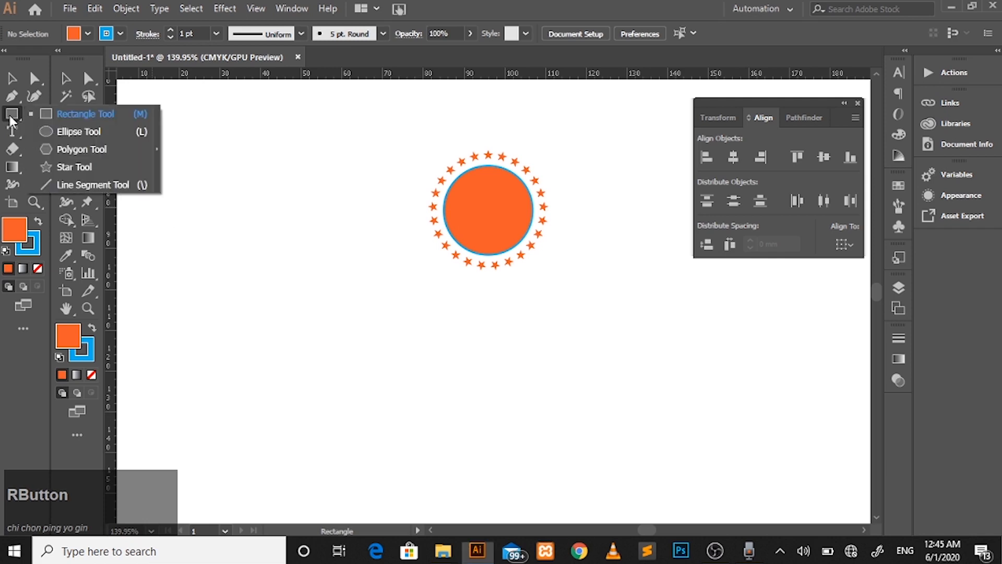
click(83, 131)
drag(240, 339, 313, 376)
drag(460, 431, 512, 432)
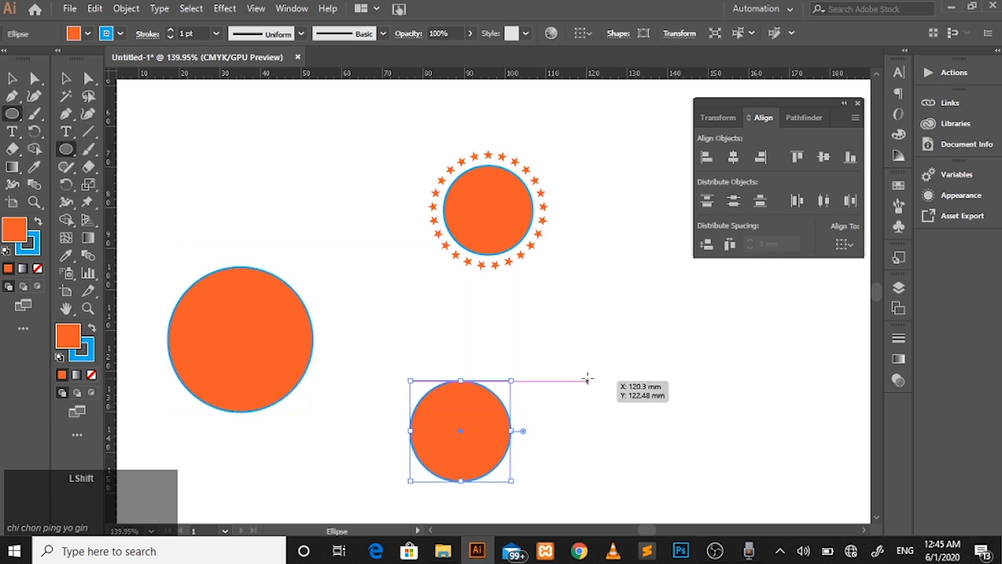
drag(588, 381, 637, 407)
drag(723, 367, 730, 375)
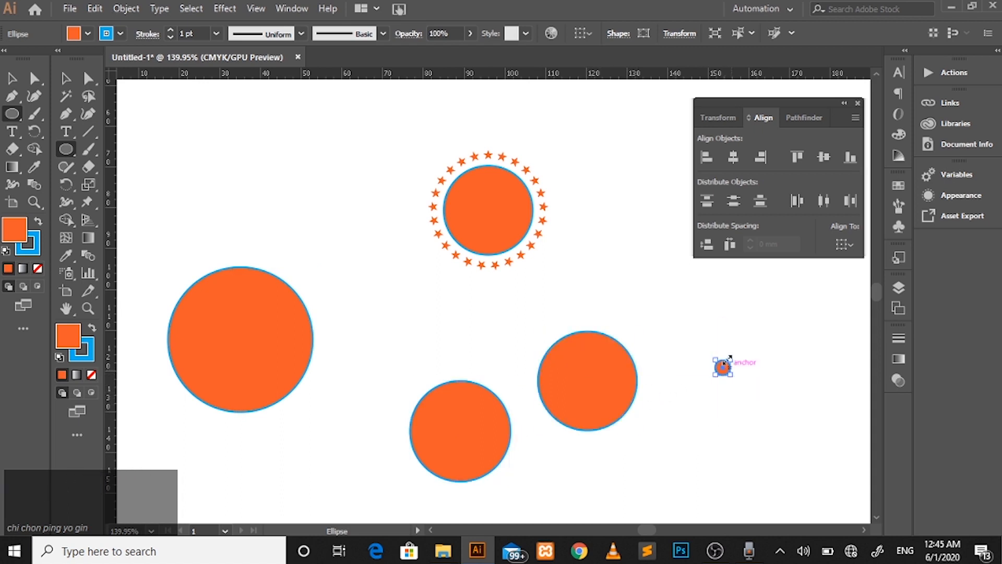
drag(668, 279, 682, 292)
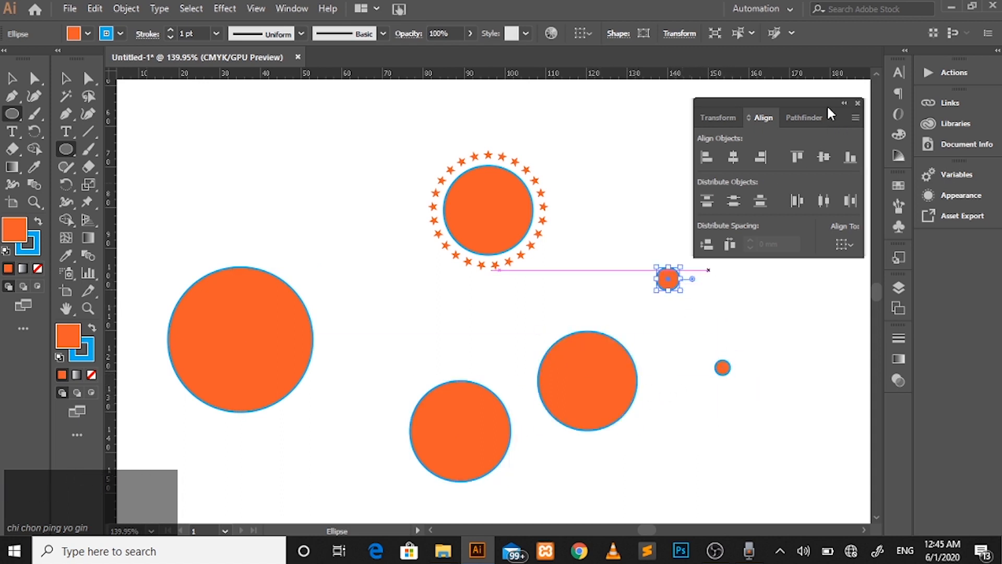
- Delete the ring of stars together with the circle inside it
click(12, 79)
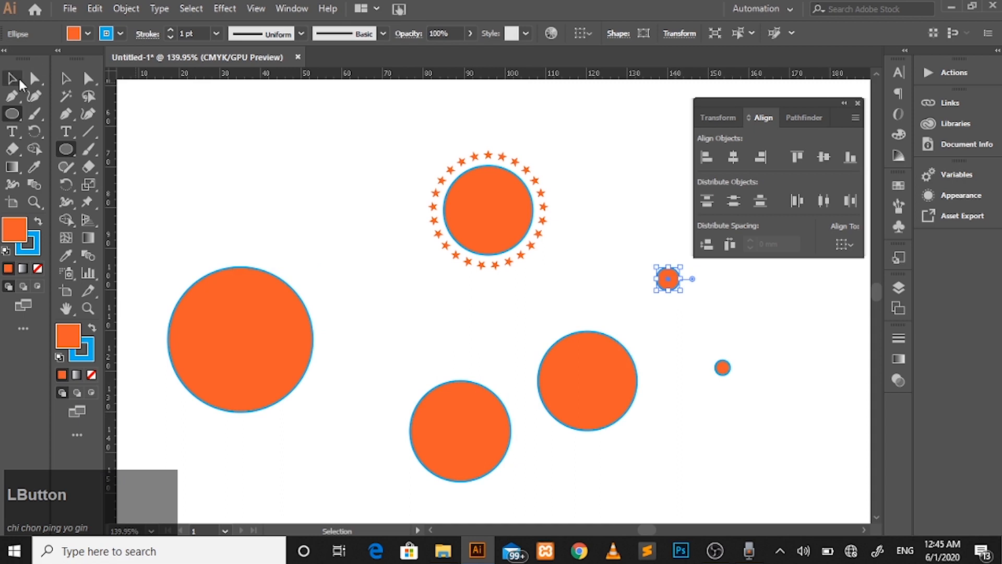
drag(396, 123, 572, 313)
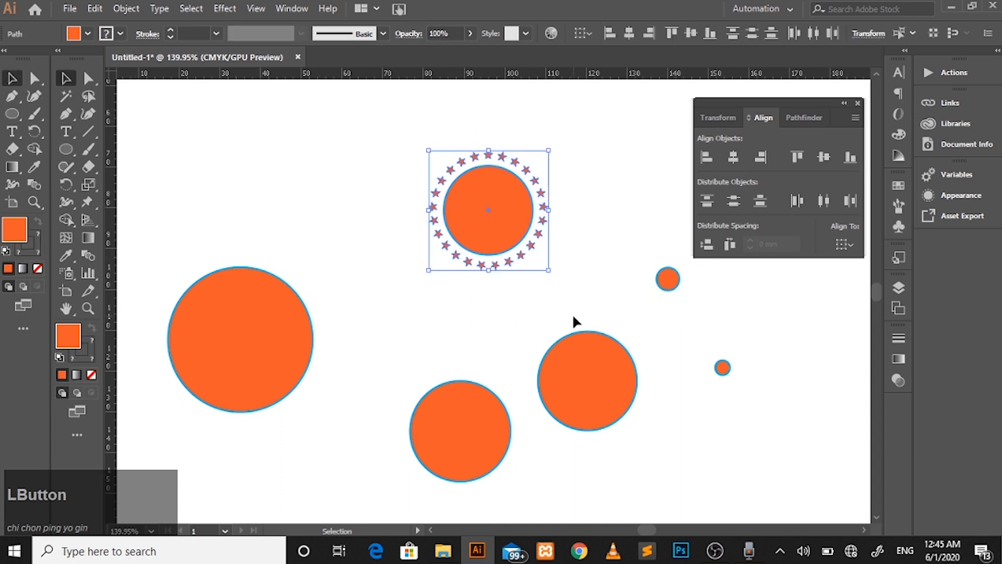
key(Delete)
- Change the fill of the right-hand medium circle to blue
click(596, 355)
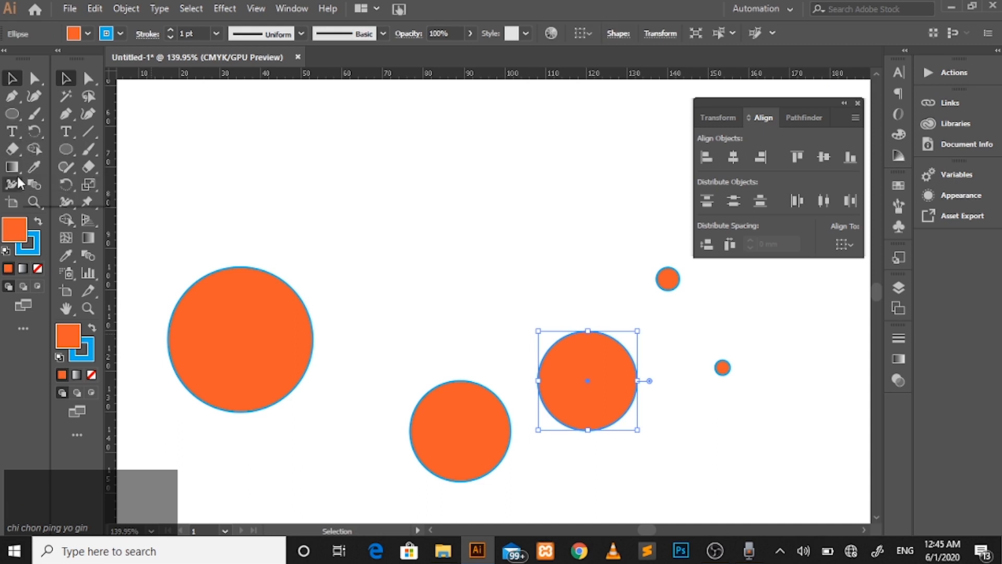
click(33, 168)
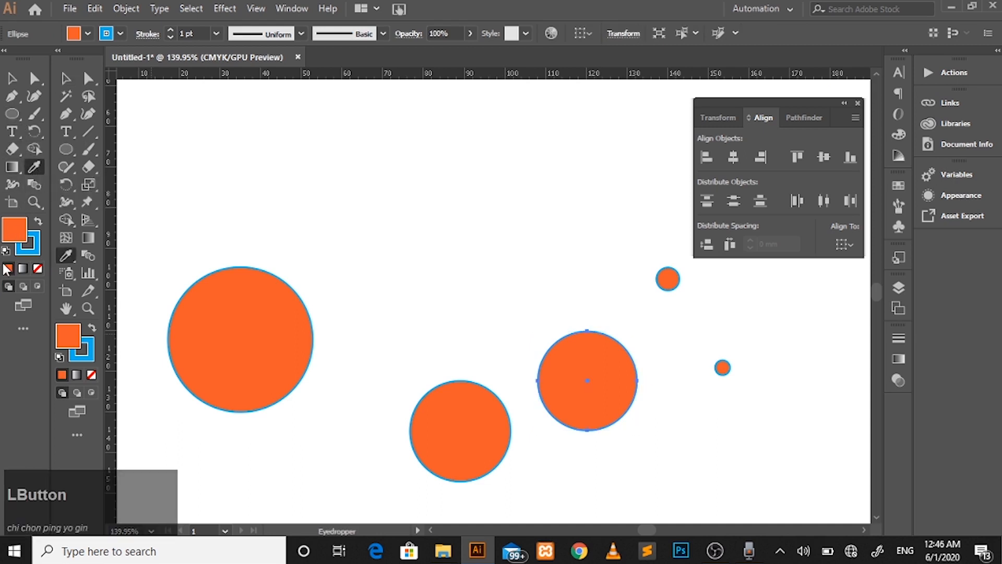
double_click(16, 232)
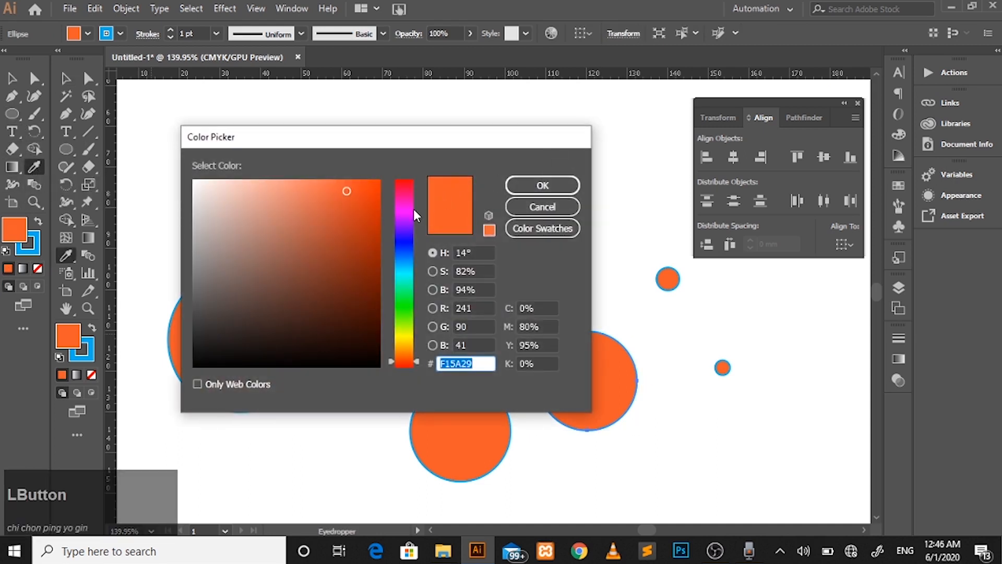
drag(413, 214, 409, 252)
click(569, 186)
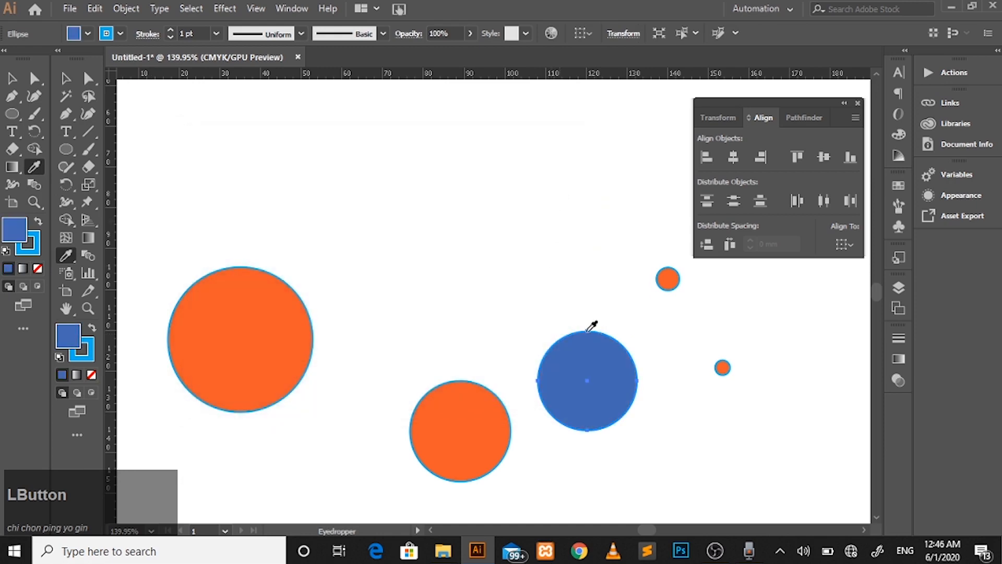
- Change the fill of the left-hand medium circle to green, using hue 160° (#2BEFAD)
click(13, 79)
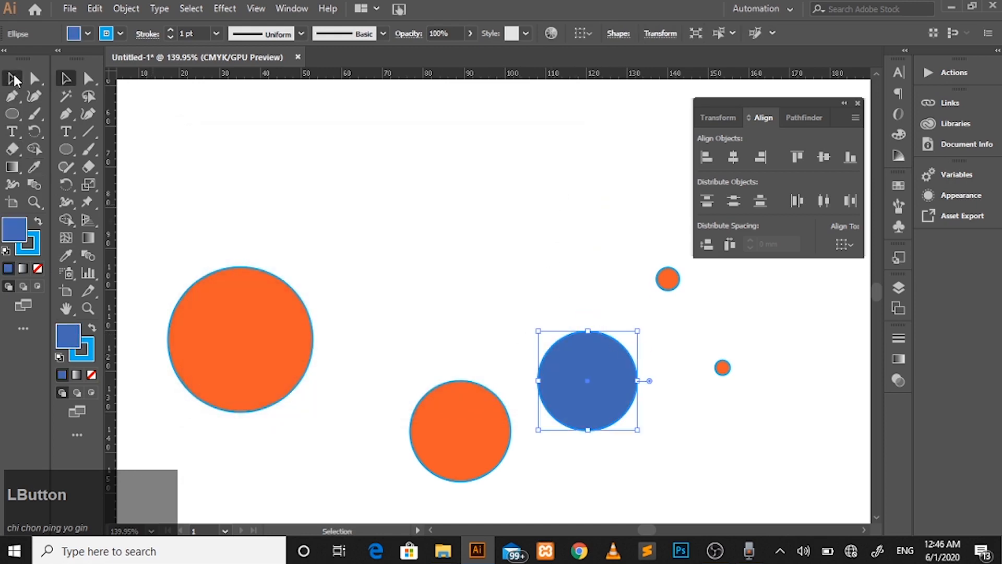
click(441, 433)
double_click(19, 226)
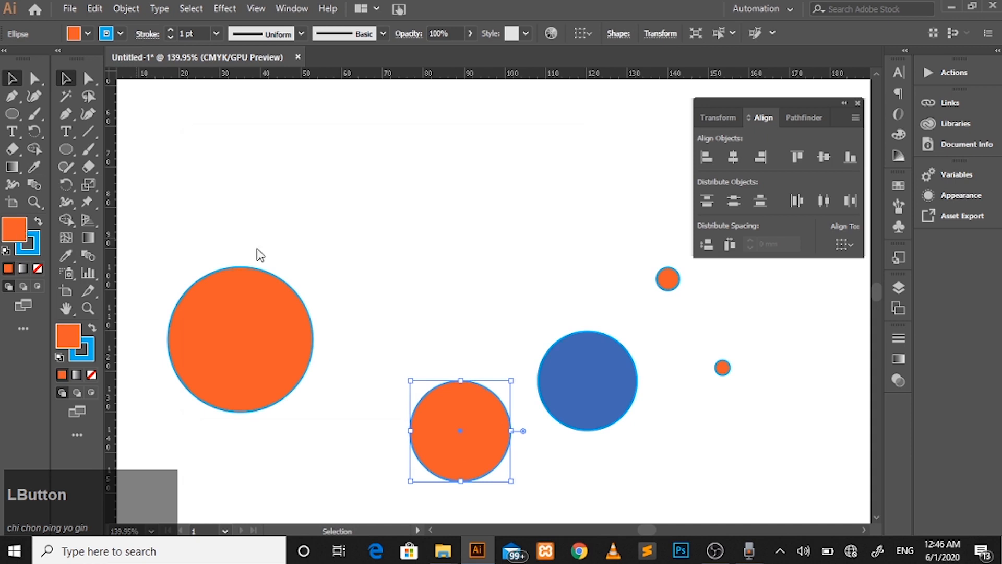
drag(411, 249, 405, 283)
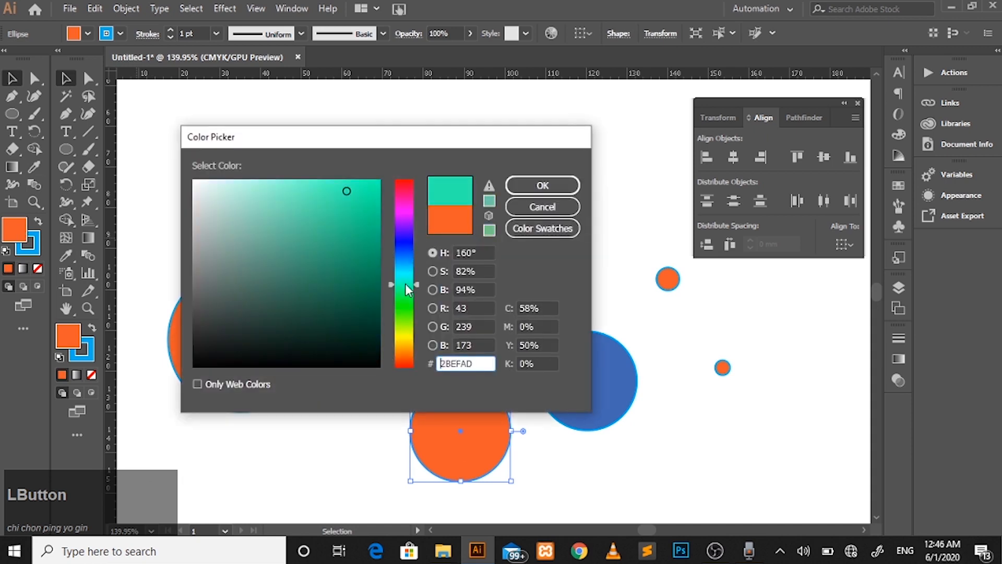
click(548, 189)
- Change the fill of the smallest circle to pink
click(723, 367)
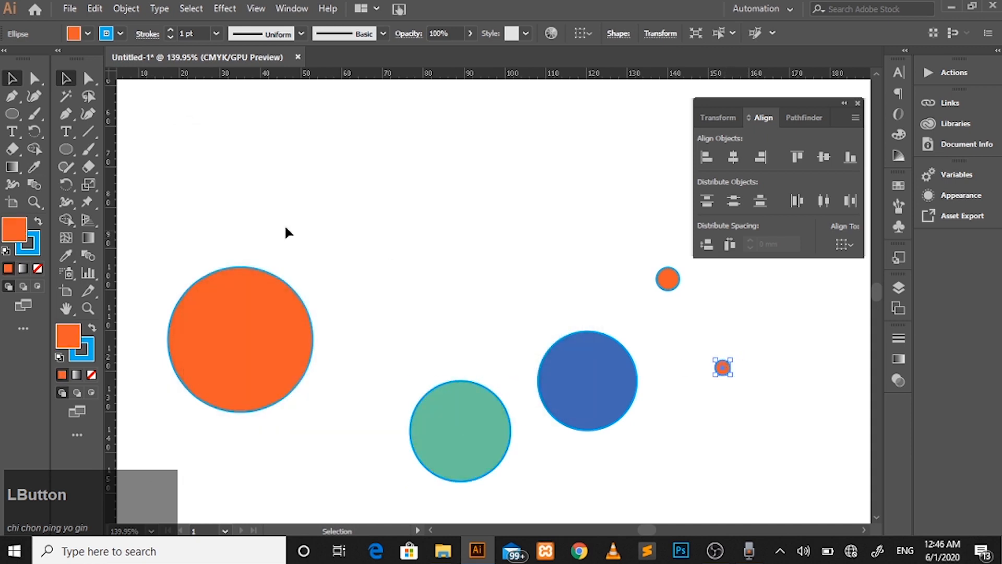
double_click(17, 232)
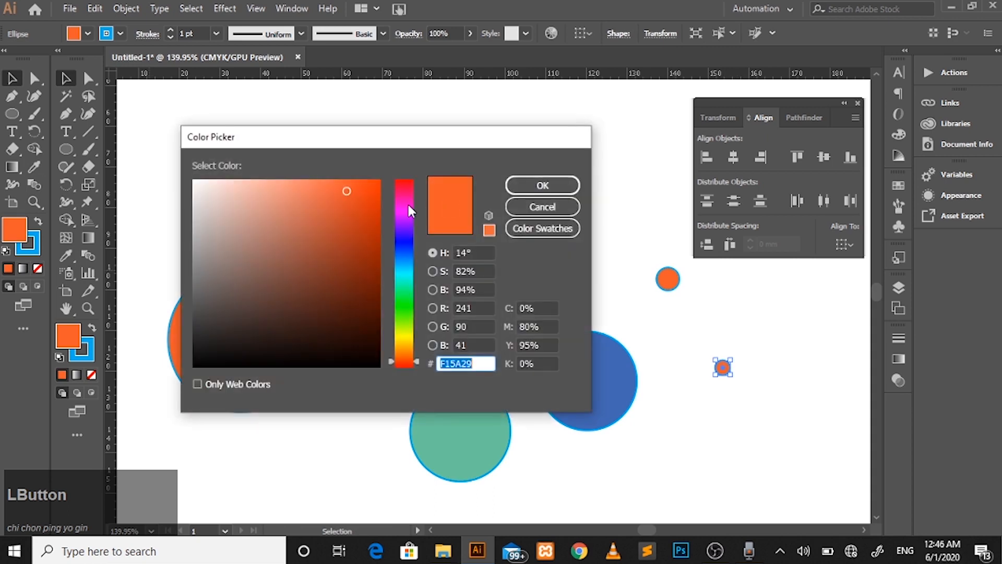
click(407, 202)
drag(407, 190, 404, 203)
click(542, 188)
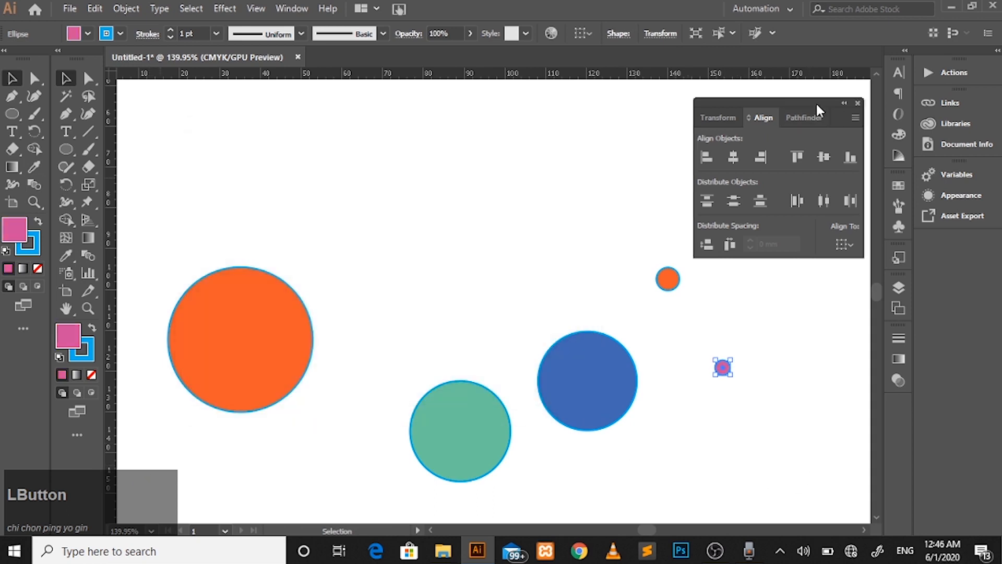
- Move the Align panel farther from the circles and select all five circles together
drag(815, 102, 830, 95)
click(476, 224)
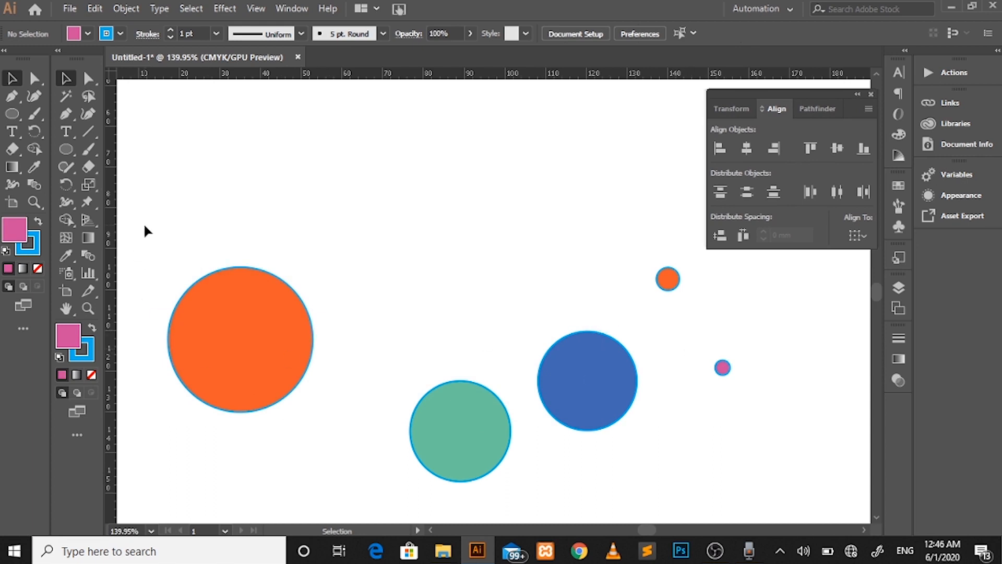
drag(144, 225, 681, 245)
scroll(678, 239, up, 5)
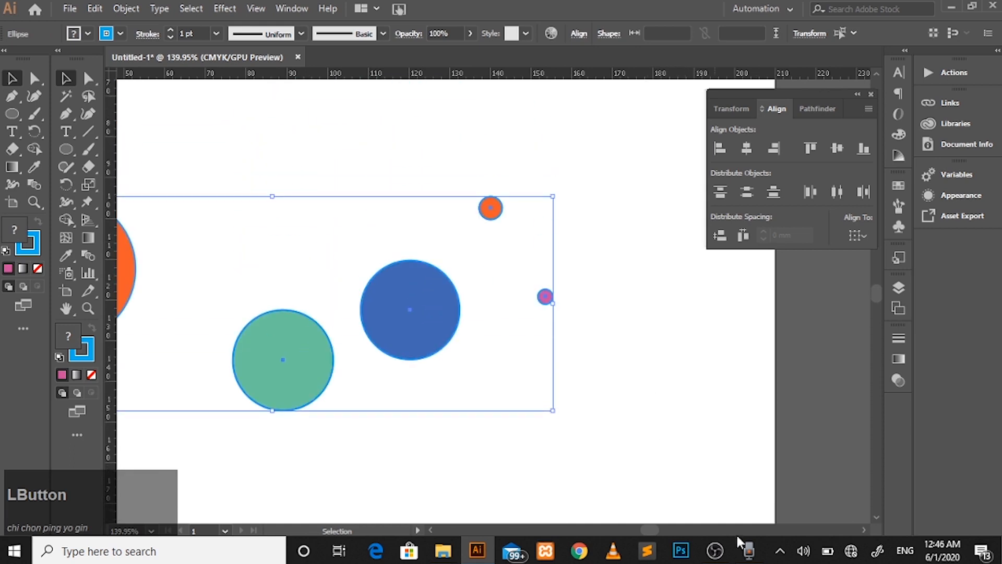
drag(650, 528, 646, 525)
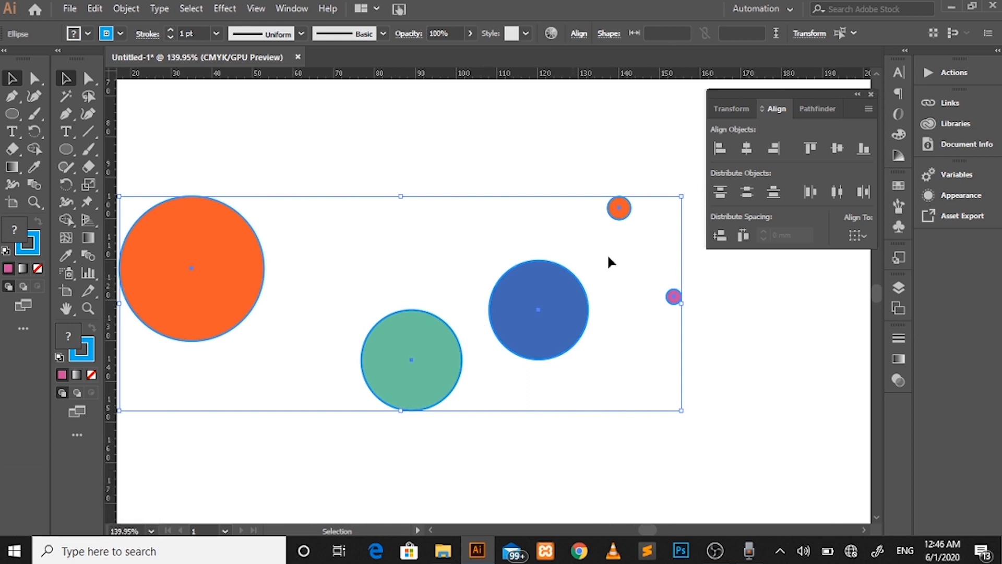
- Align the five selected circles by their left edges, their horizontal centres and their right edges in turn
click(721, 150)
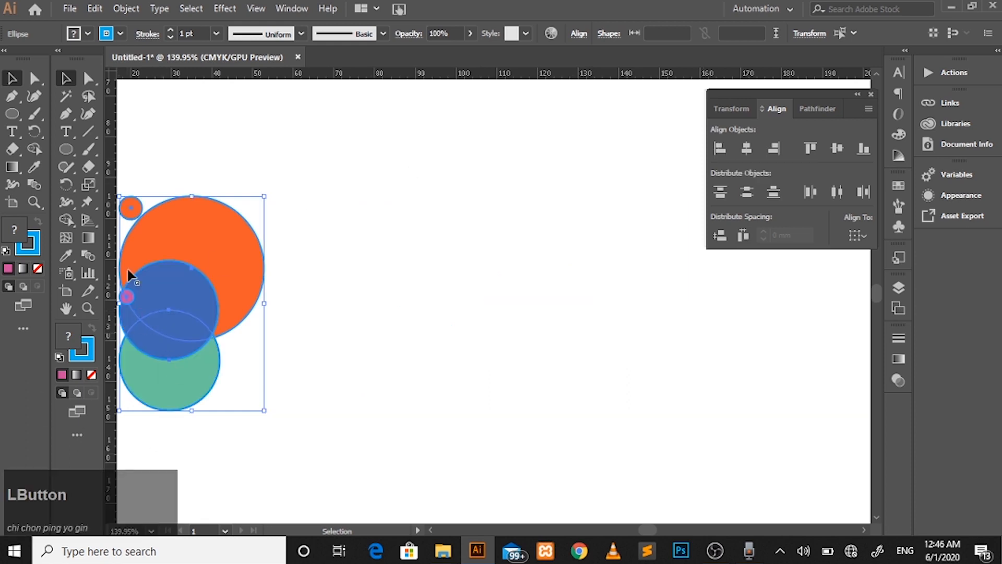
click(750, 147)
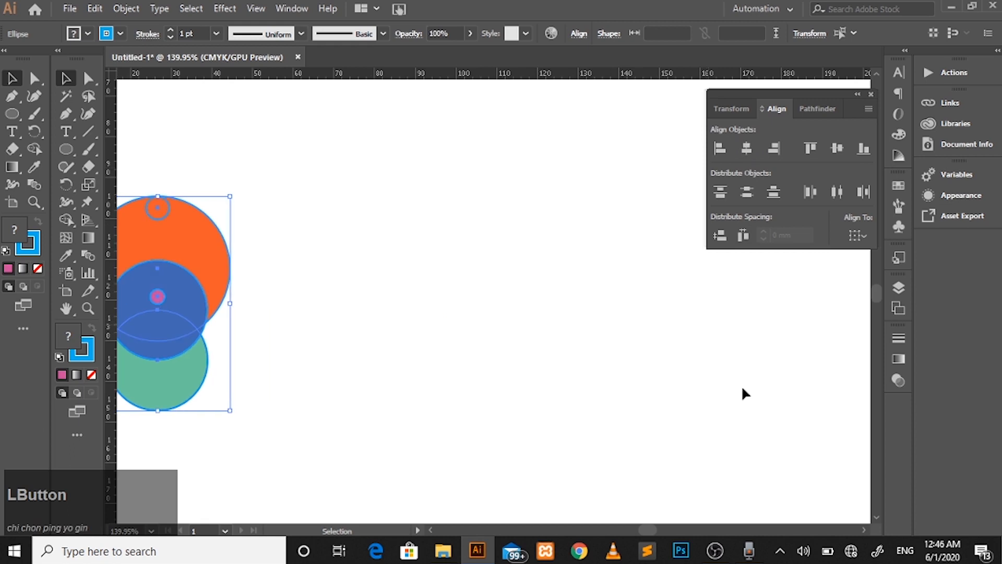
drag(656, 528, 652, 528)
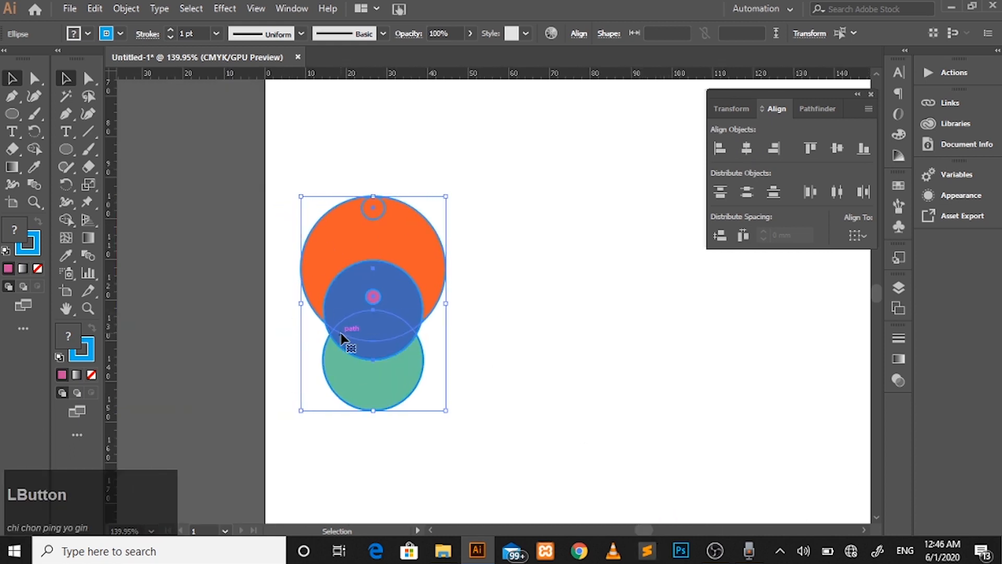
click(773, 149)
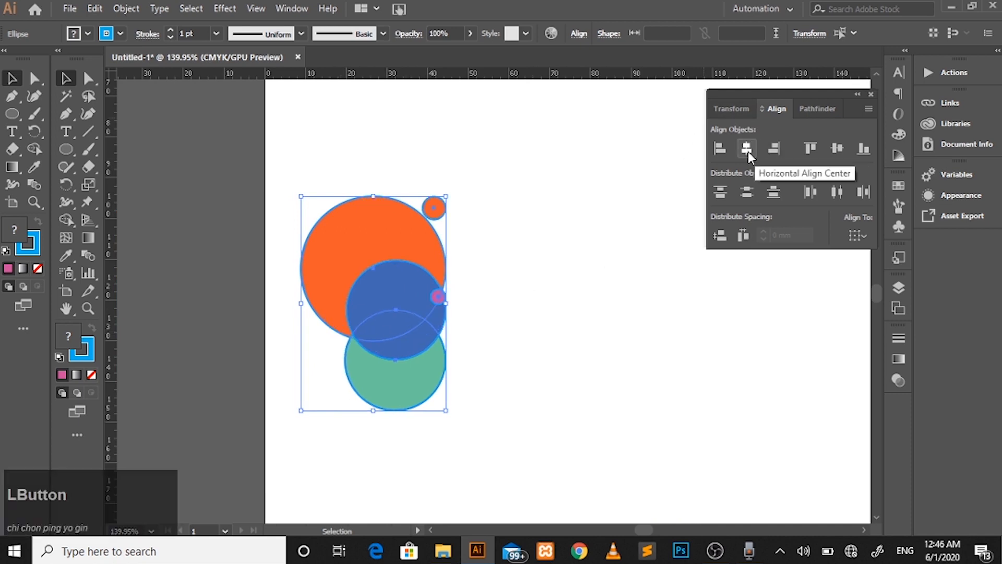
- Make the five circles concentric by aligning their horizontal and vertical centres, and clear the selection
click(748, 150)
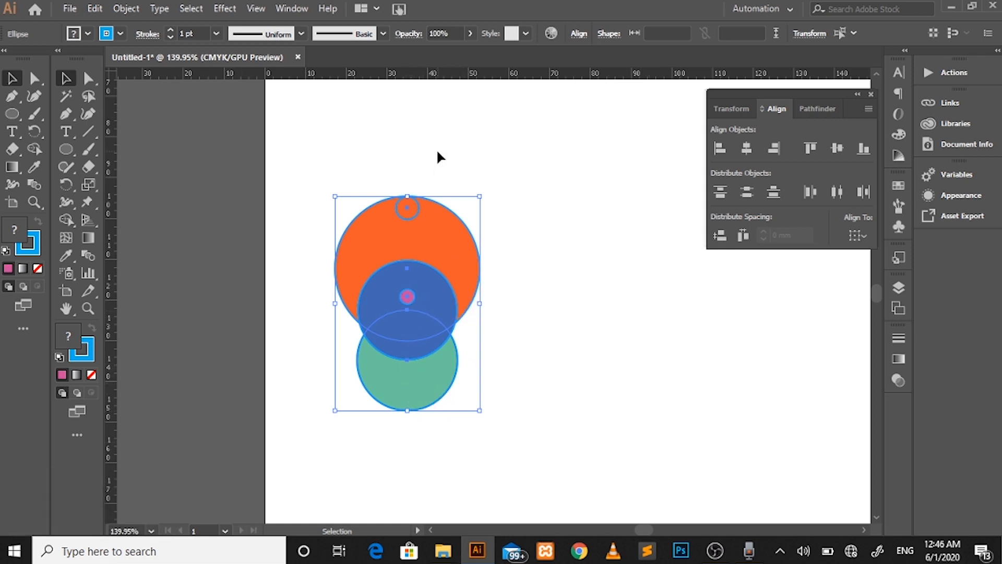
click(838, 151)
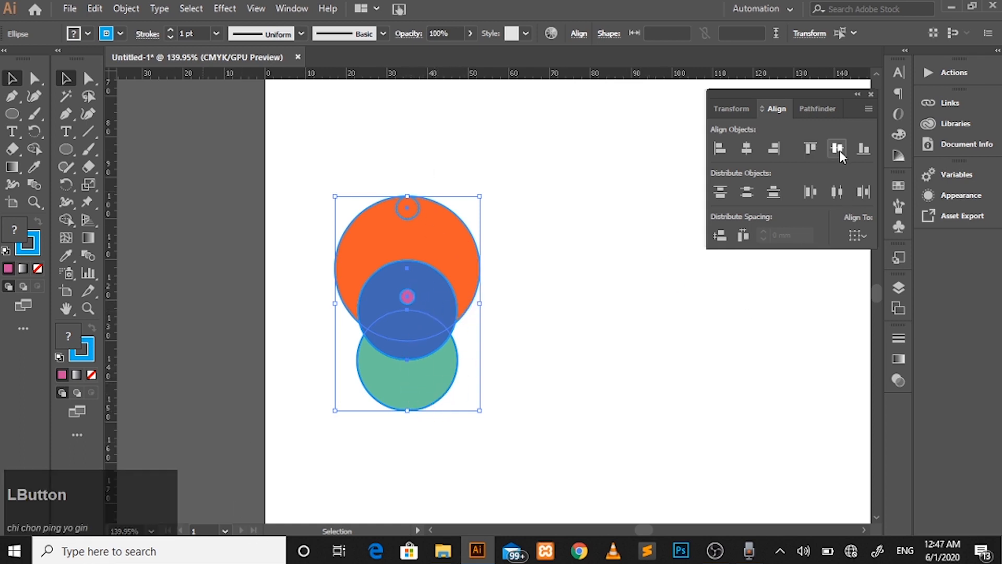
click(508, 350)
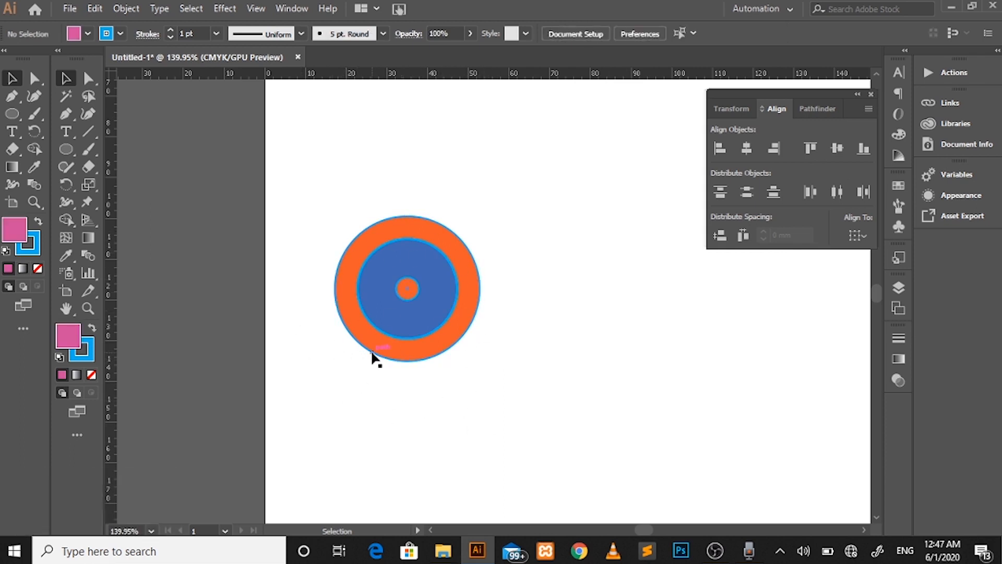
- Undo all the alignments applied to the five circles, restoring their scattered arrangement
key(z)
drag(383, 272, 271, 249)
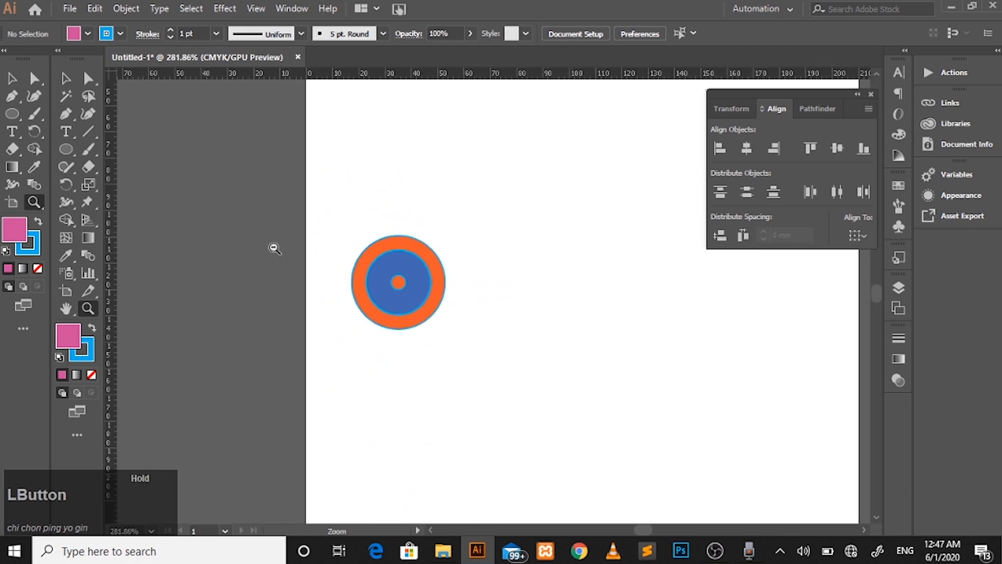
drag(643, 528, 648, 528)
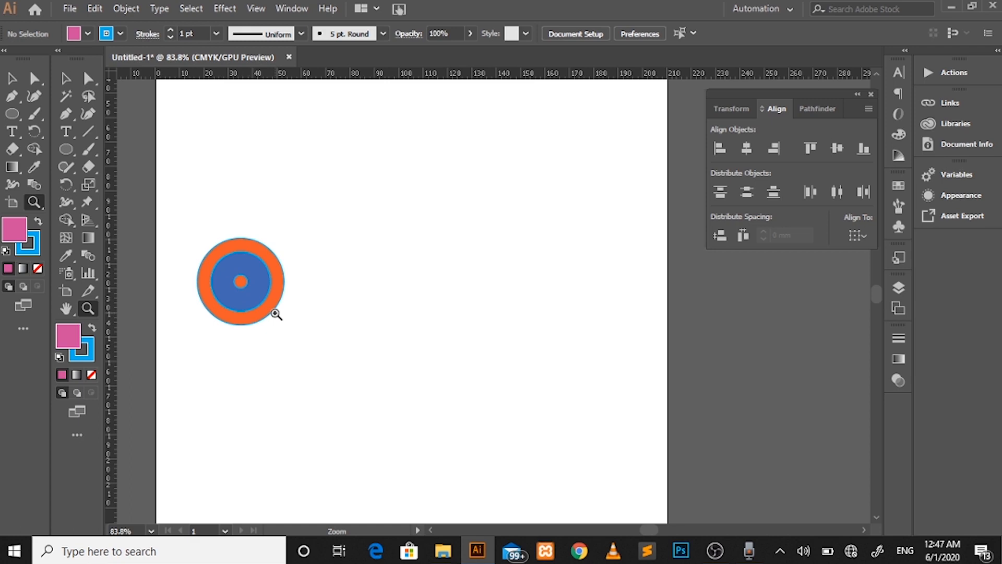
key(ctrl+z)
key(ctrl+z)
key(ctrl+z)
key(ctrl+z)
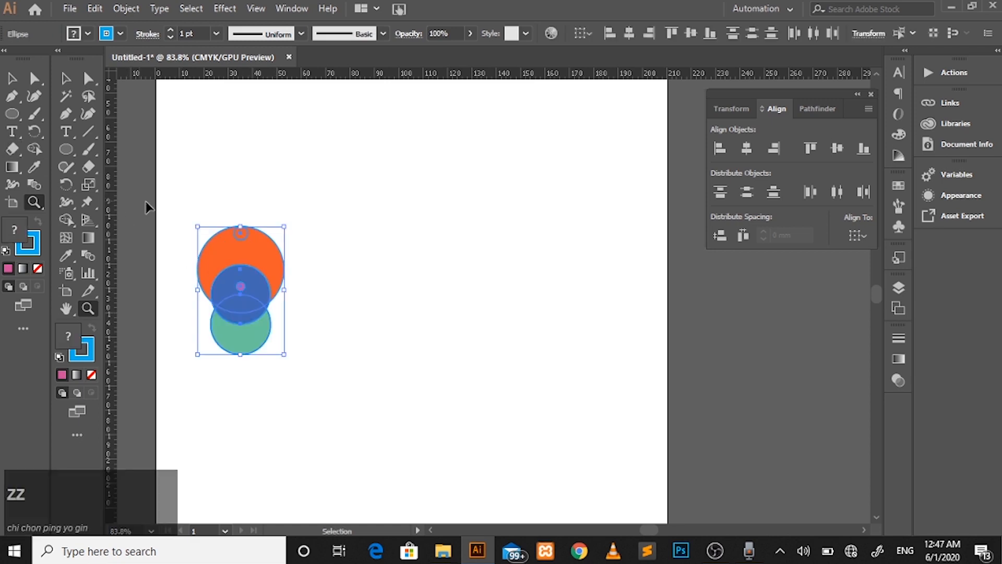
key(ctrl+z)
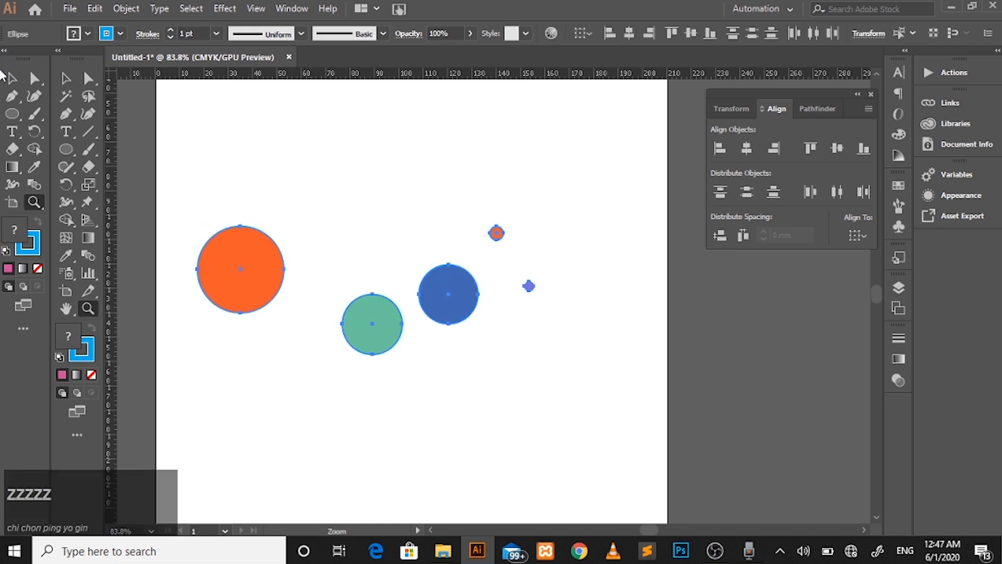
- Select all five circles together and make the green circle the key object for alignment
click(11, 80)
click(308, 172)
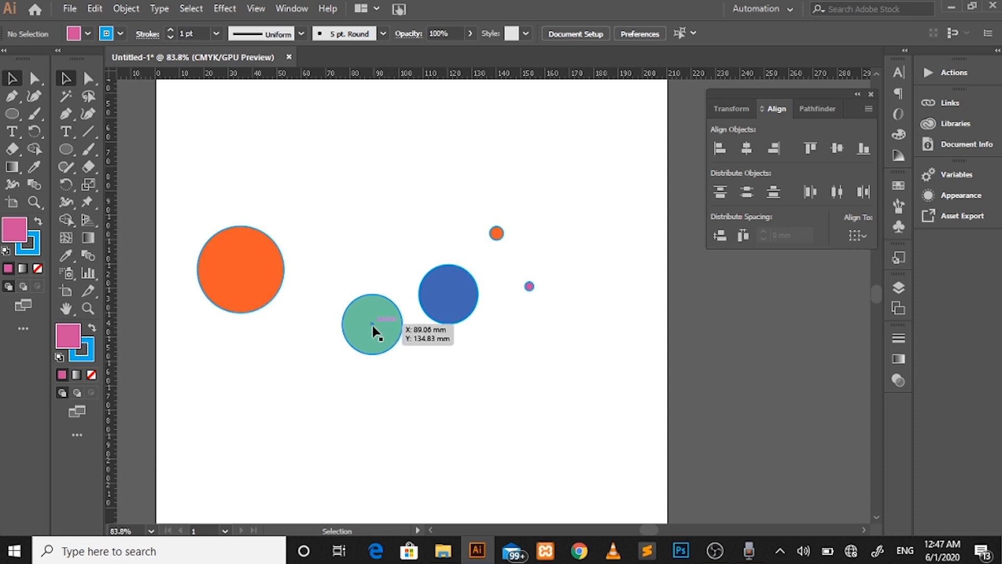
click(377, 350)
click(434, 373)
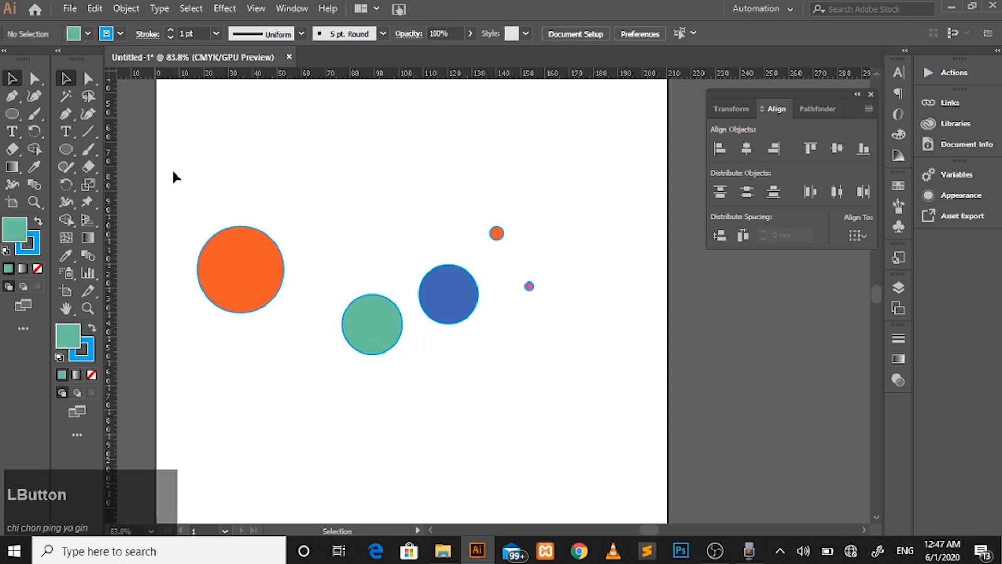
drag(183, 172, 611, 403)
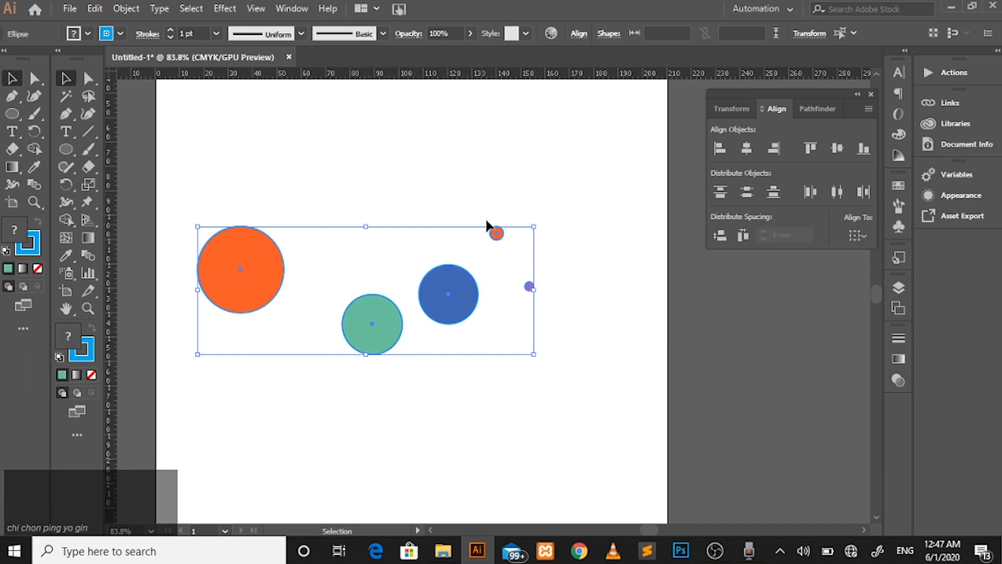
click(378, 329)
click(393, 335)
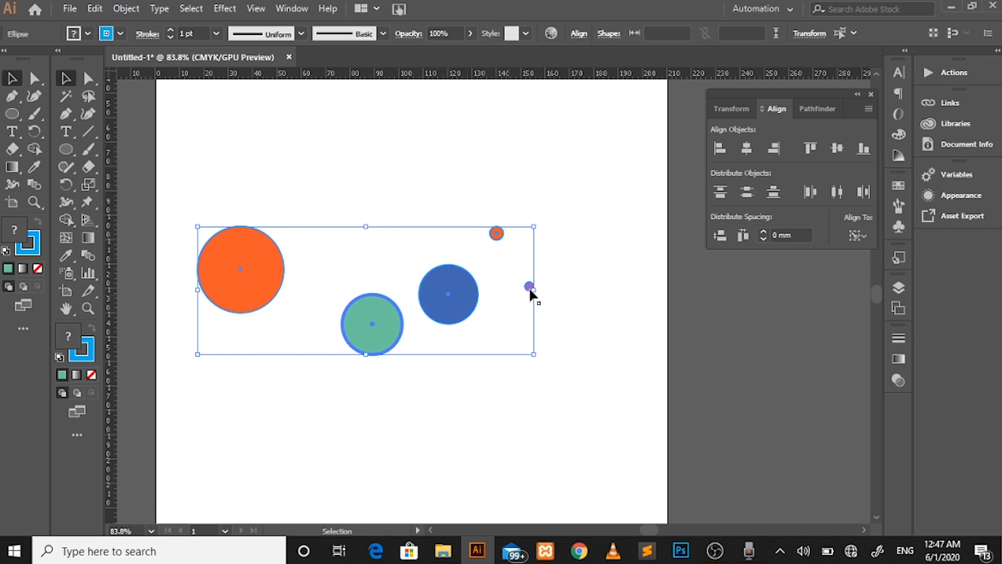
- Align the circles' horizontal and vertical centres to the green key circle, and clear the selection
click(746, 150)
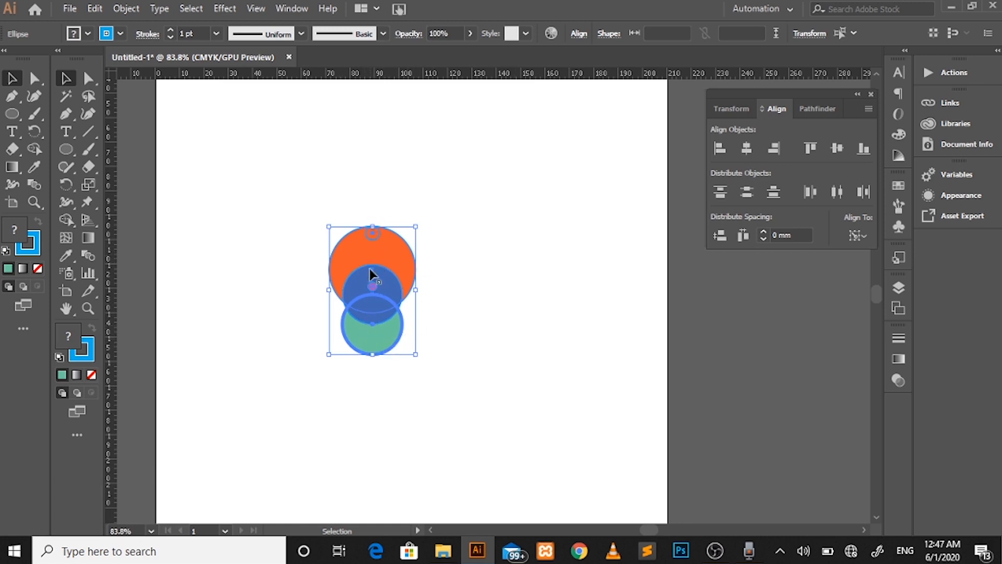
click(837, 148)
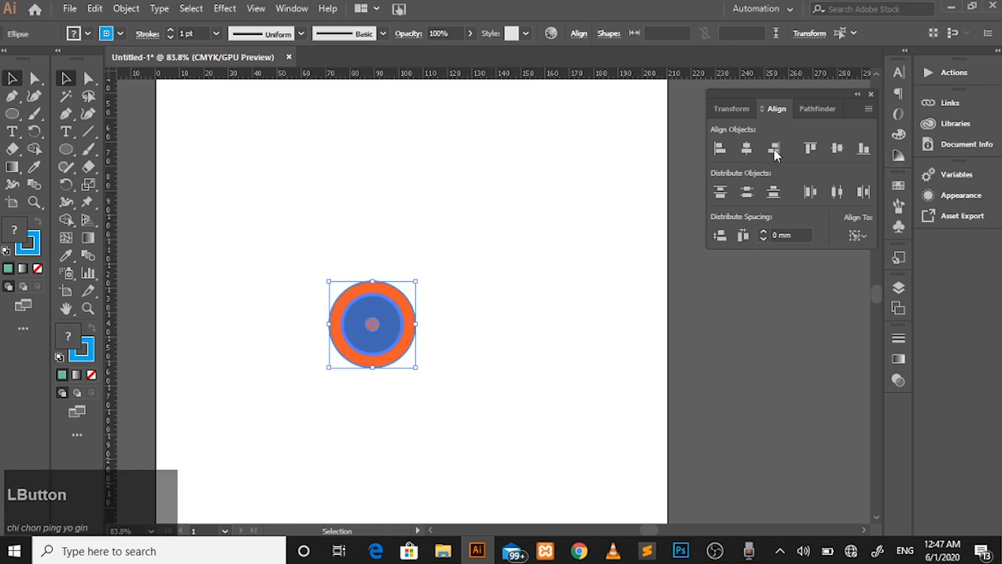
click(486, 322)
key(z)
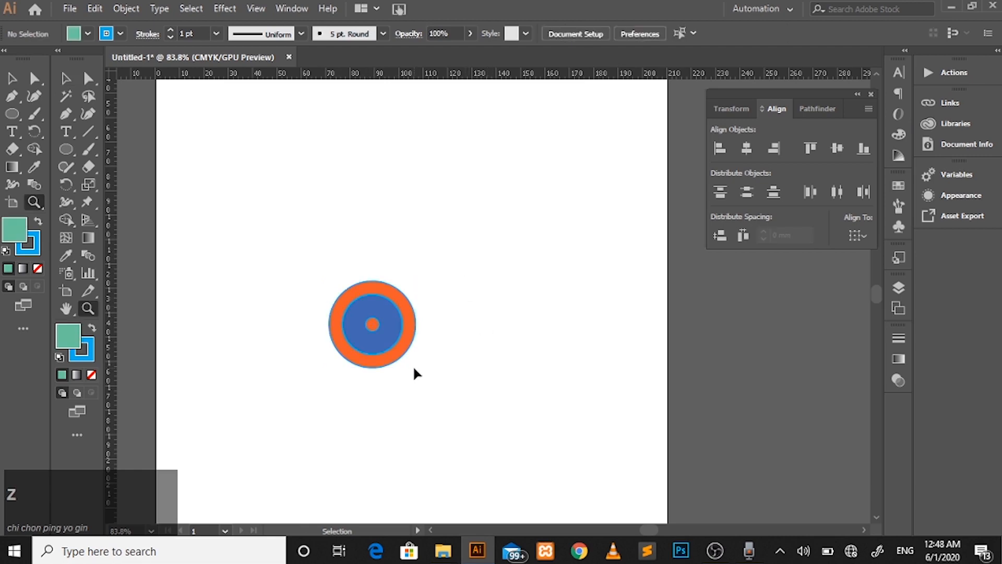
drag(368, 325, 308, 300)
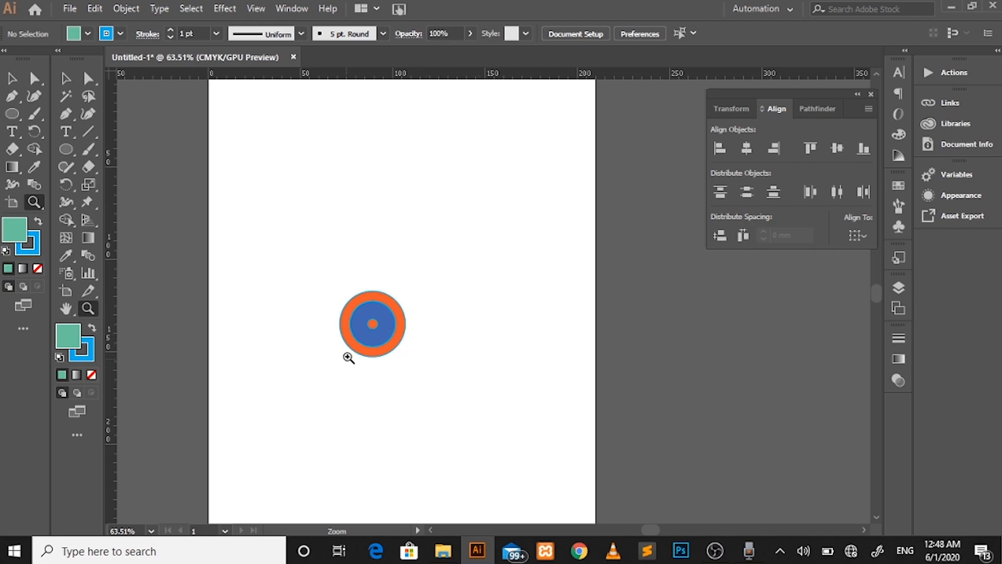
click(377, 327)
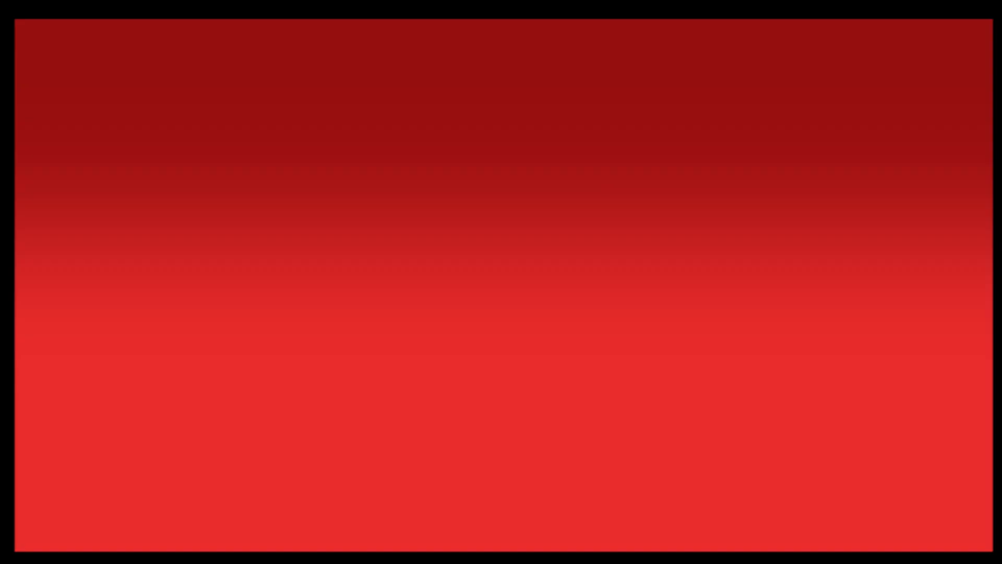